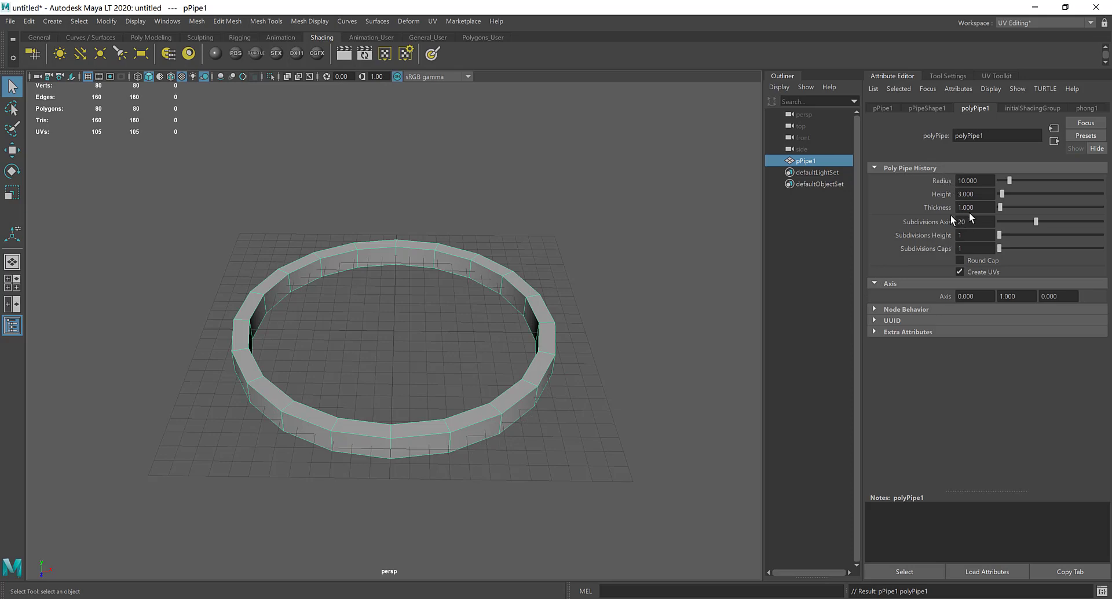
# - Set the pipe's axis subdivisions to 100 to smooth the ring
pyautogui.doubleClick(965, 222)
pyautogui.write('100')
pyautogui.press('Return')
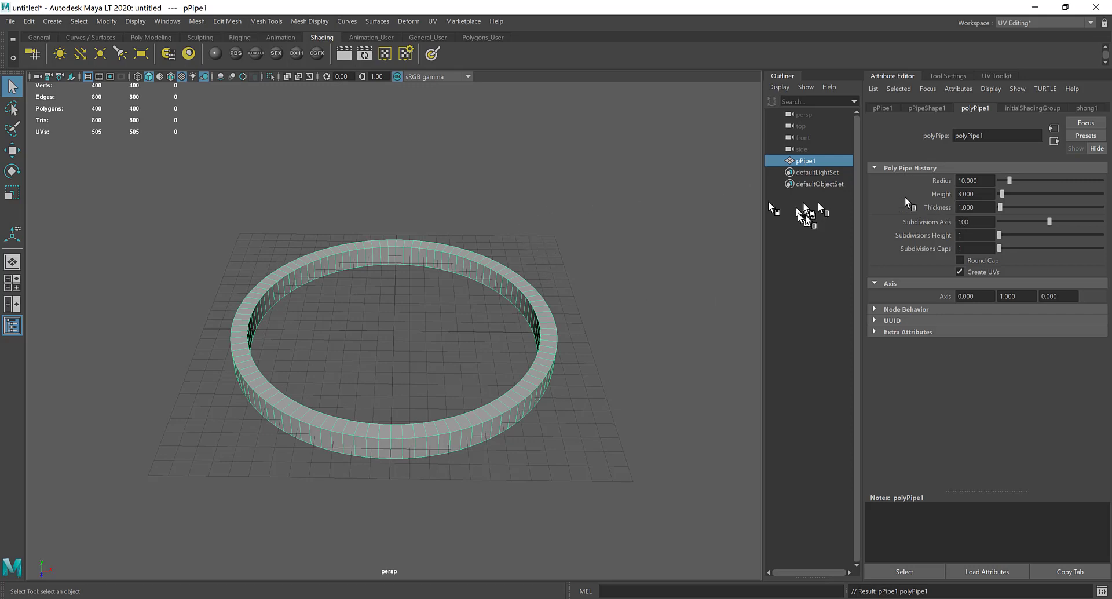
# - Rename the pipe object as Frame and clear the selection
pyautogui.click(810, 159)
pyautogui.doubleClick(810, 159)
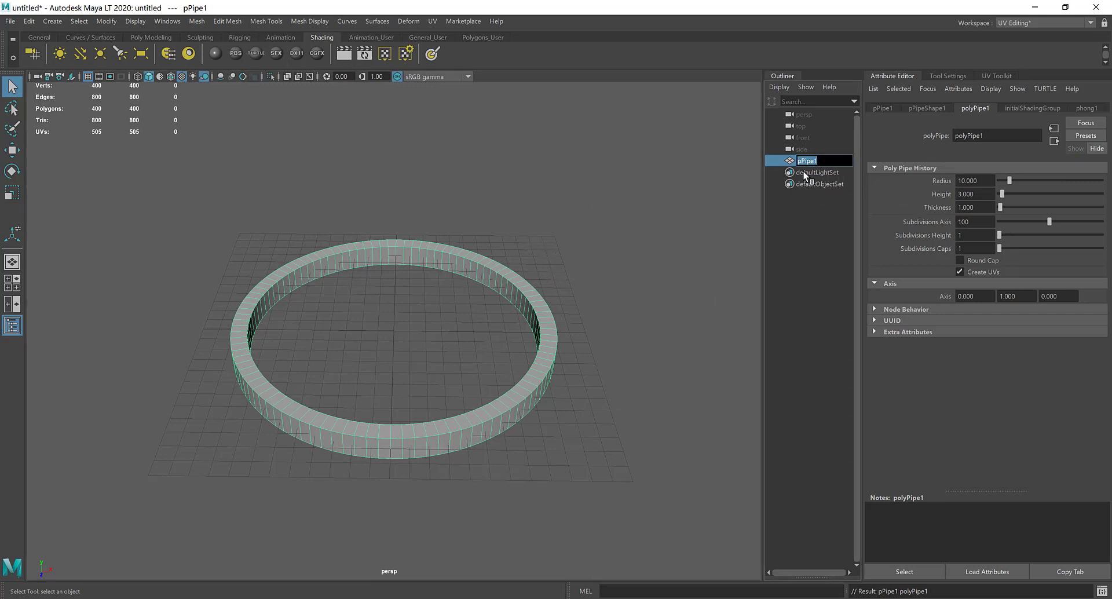
pyautogui.write('Frame')
pyautogui.press('Return')
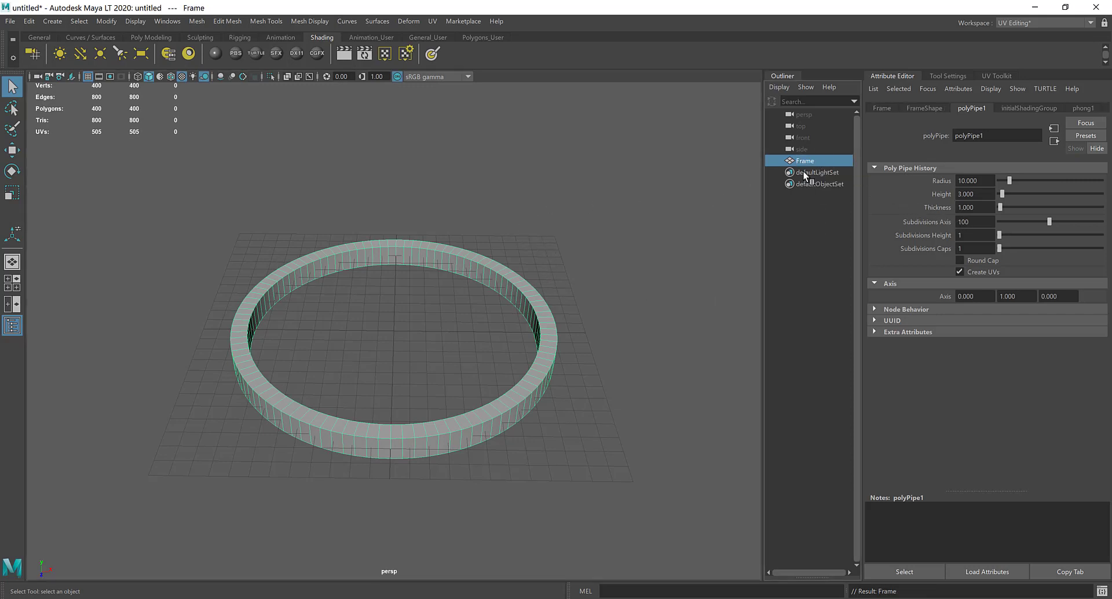
pyautogui.click(833, 220)
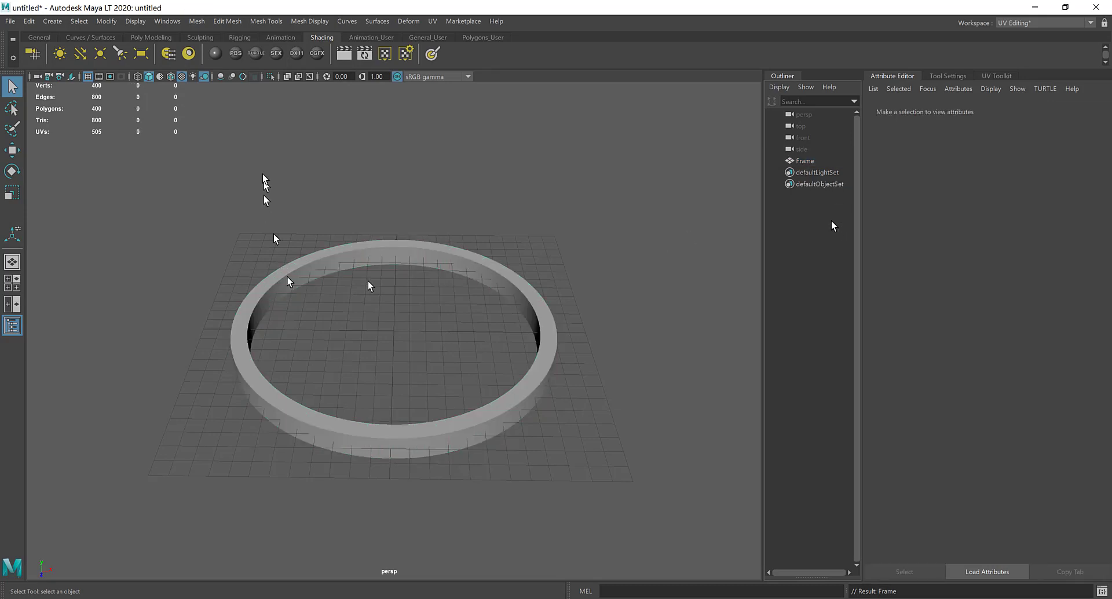
# - Create a polygon cylinder inside the ring and set its radius to 9.5
pyautogui.click(52, 22)
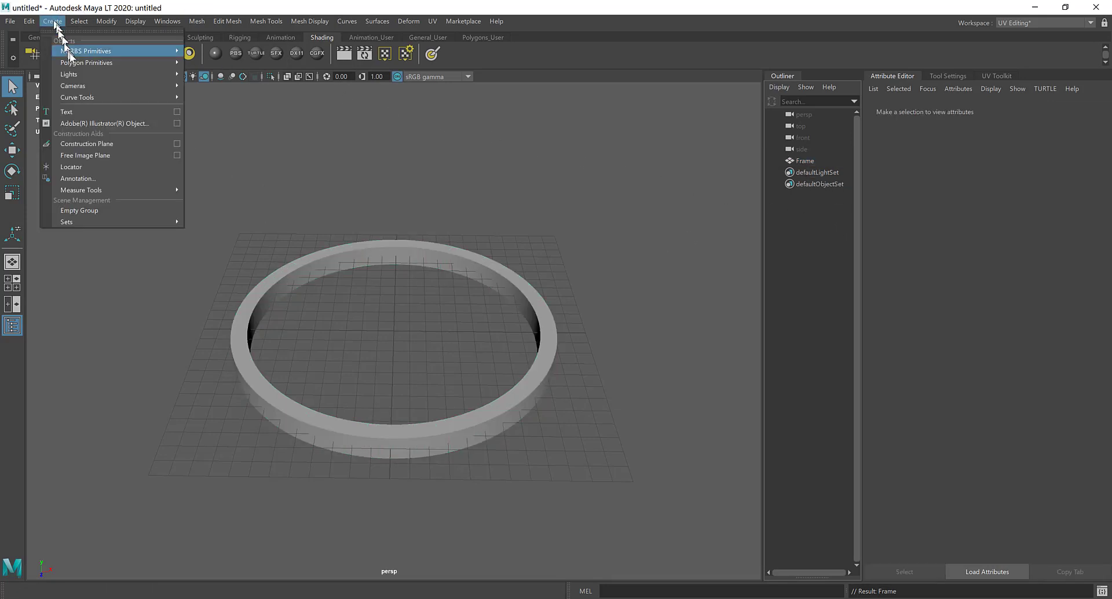
pyautogui.moveTo(78, 61)
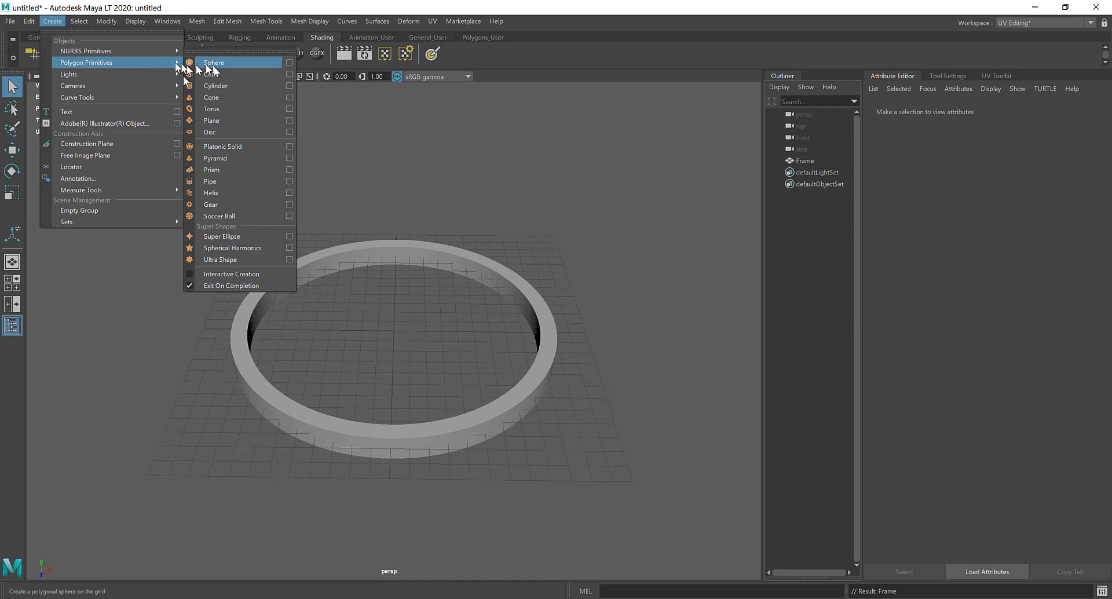
pyautogui.click(215, 86)
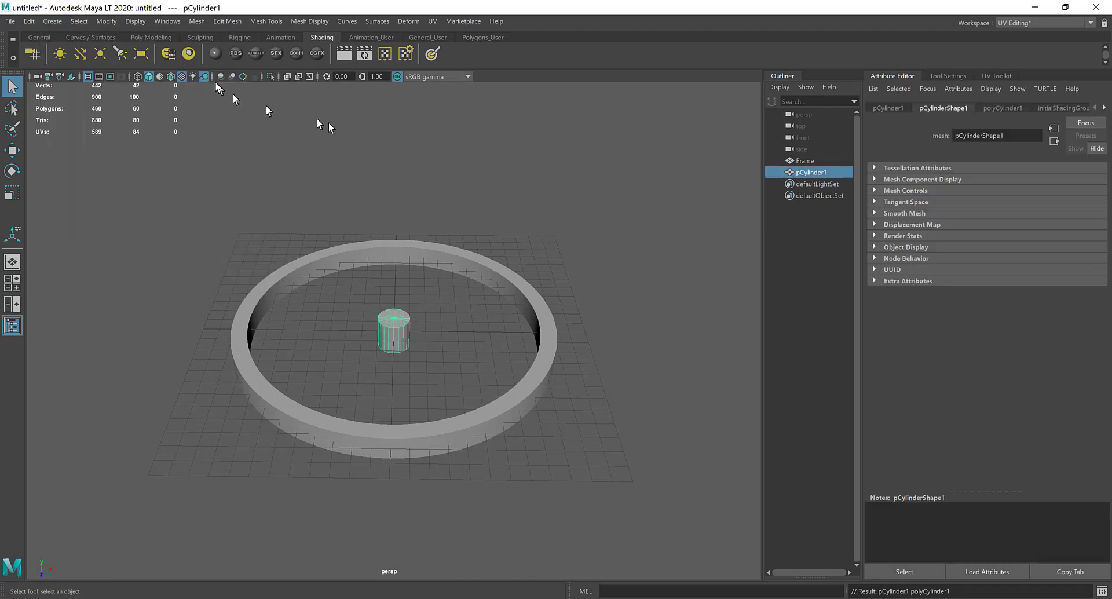
pyautogui.click(1004, 107)
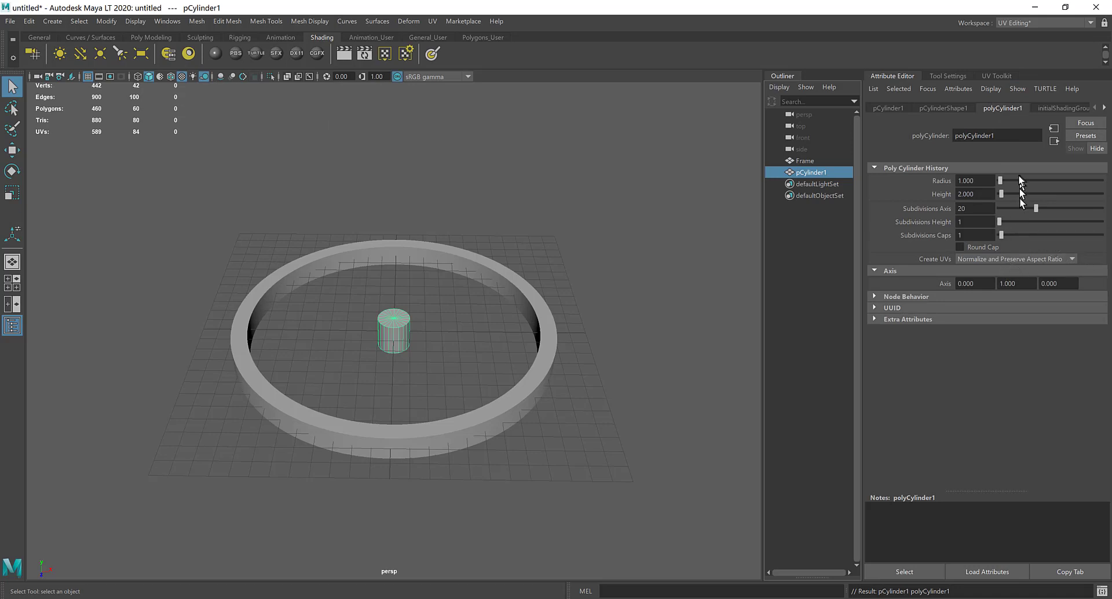
pyautogui.doubleClick(981, 179)
pyautogui.write('9.5')
pyautogui.press('Return')
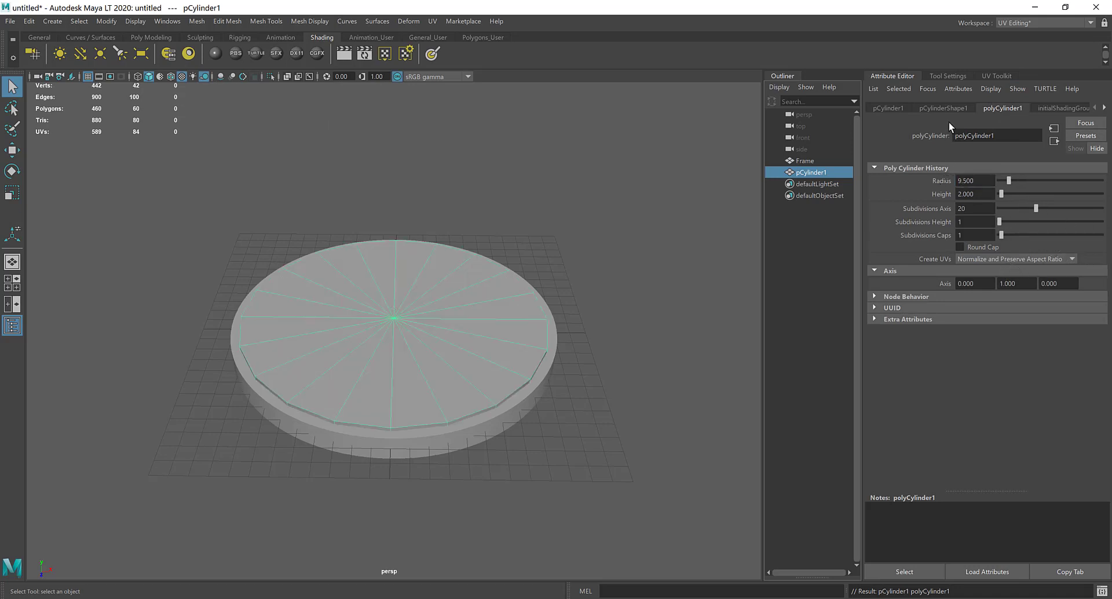
# - Set the cylinder's axis subdivisions to 100
pyautogui.doubleClick(964, 207)
pyautogui.write('100')
pyautogui.press('Return')
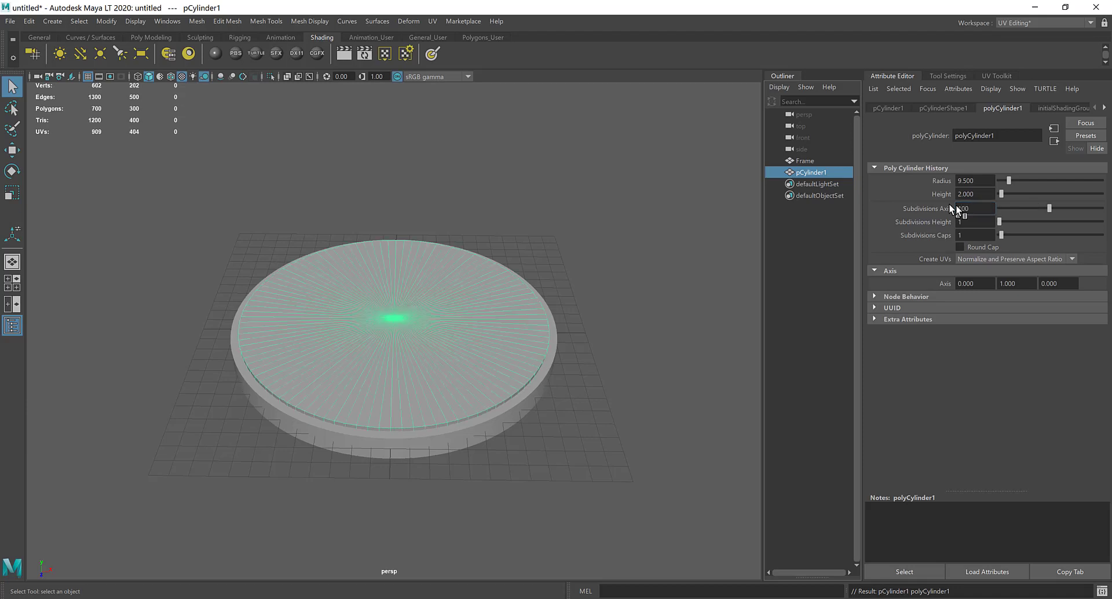
# - Set the cylinder's axis subdivisions to 10 and its height to 0.25
pyautogui.scroll(3, 625, 380)
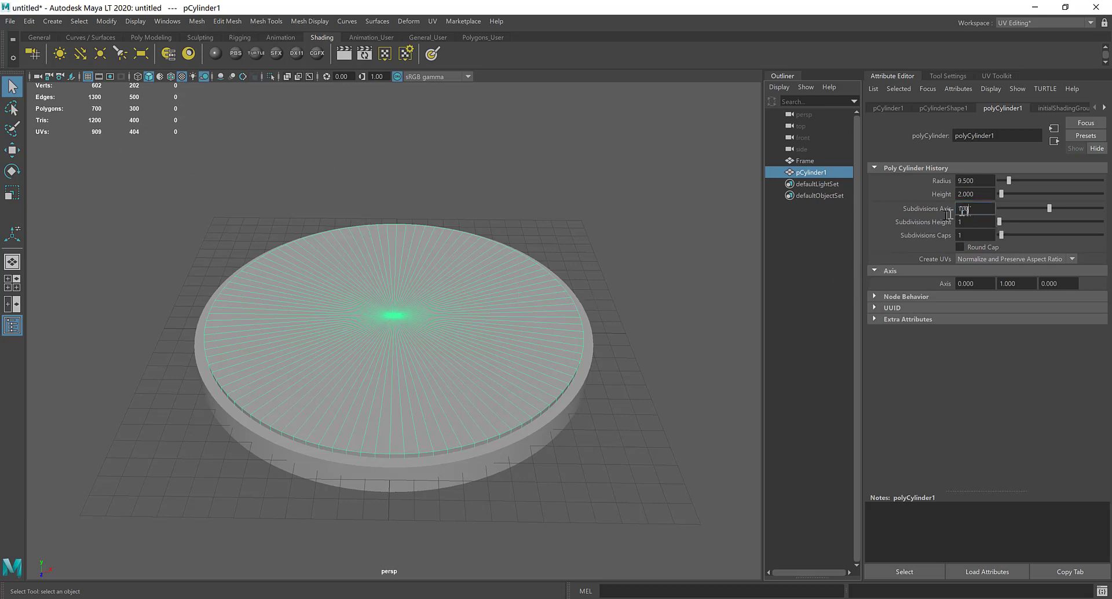
pyautogui.moveTo(983, 211); pyautogui.dragTo(955, 208)
pyautogui.write('10')
pyautogui.press('Return')
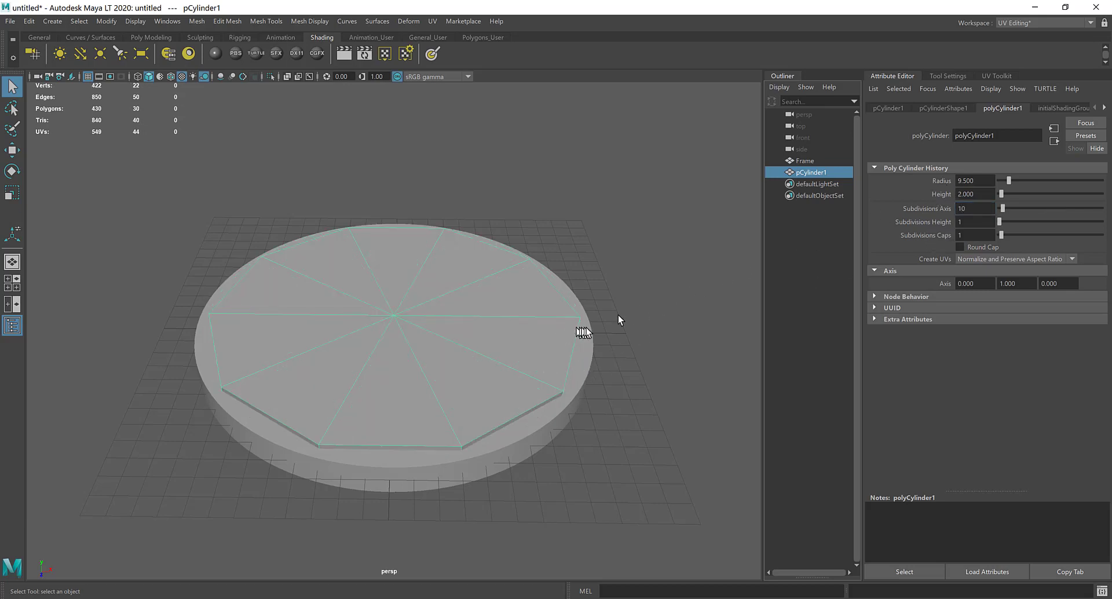
pyautogui.scroll(2, 590, 326)
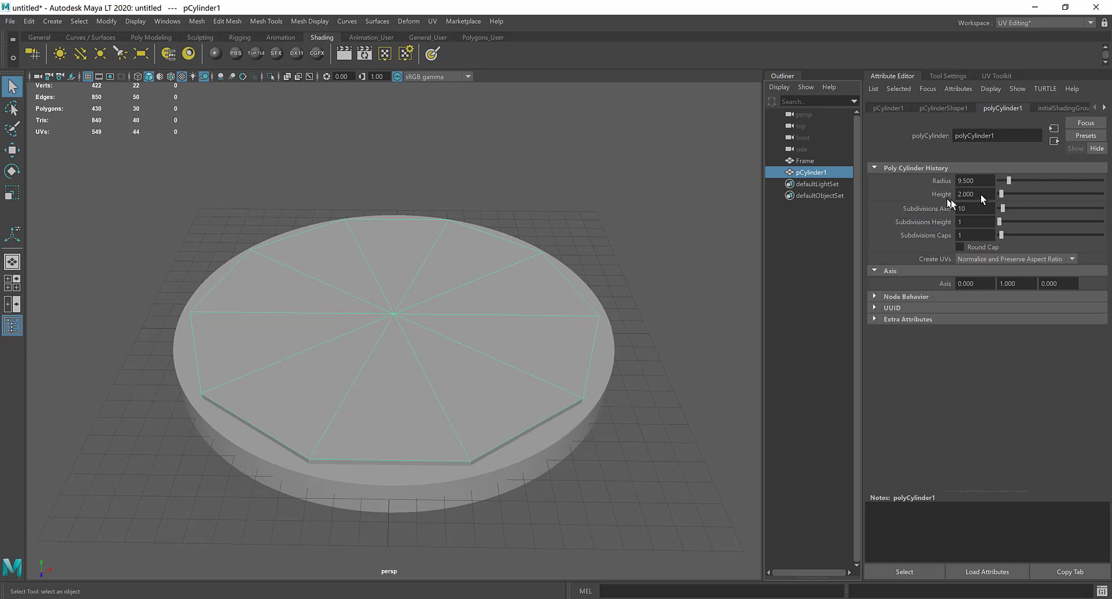
pyautogui.moveTo(982, 196); pyautogui.dragTo(934, 200)
pyautogui.write('0.25')
pyautogui.press('Return')
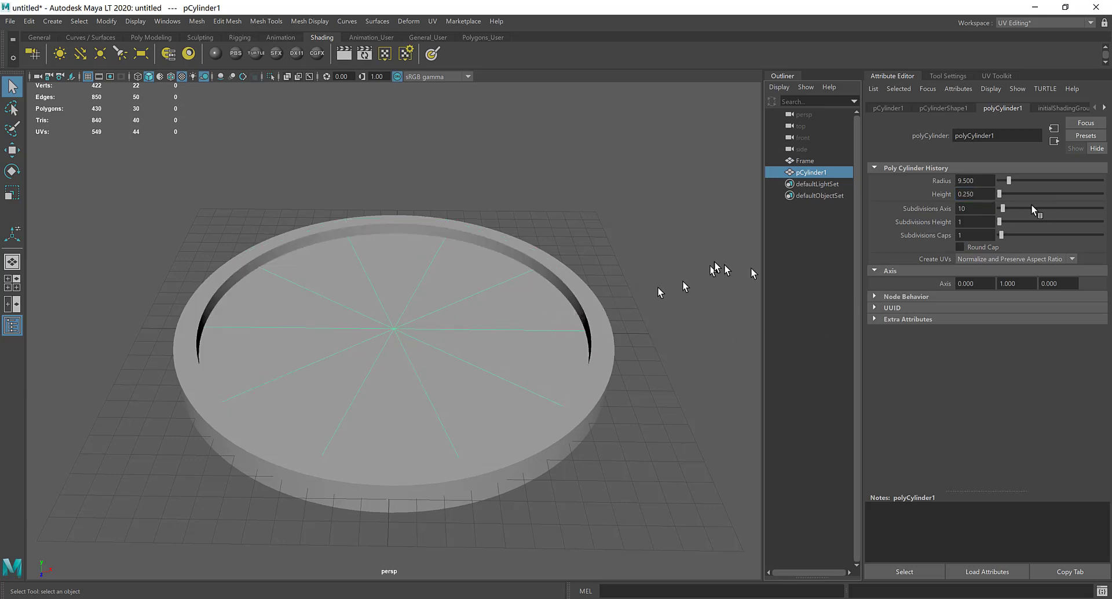
# - Rename the flat cylinder as Face and clear the selection
pyautogui.doubleClick(815, 172)
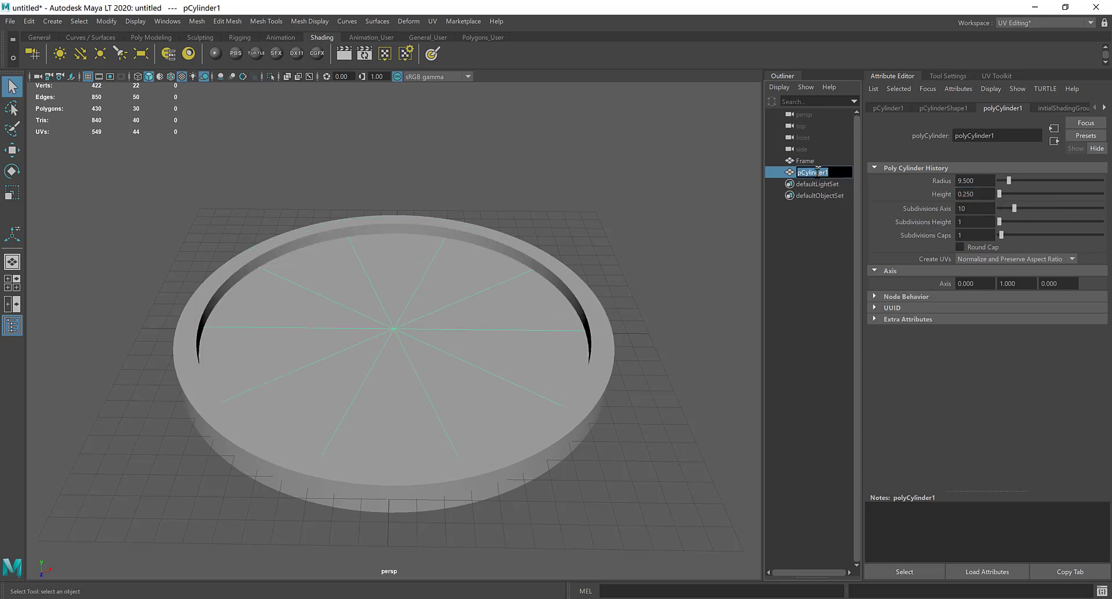
pyautogui.write('Face')
pyautogui.press('Return')
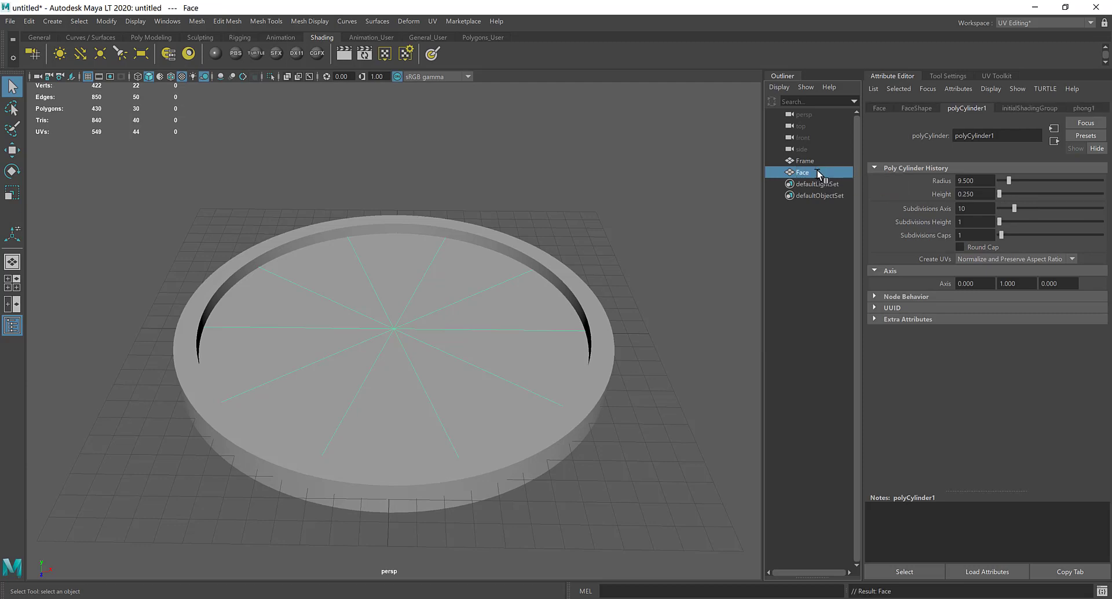
pyautogui.click(806, 280)
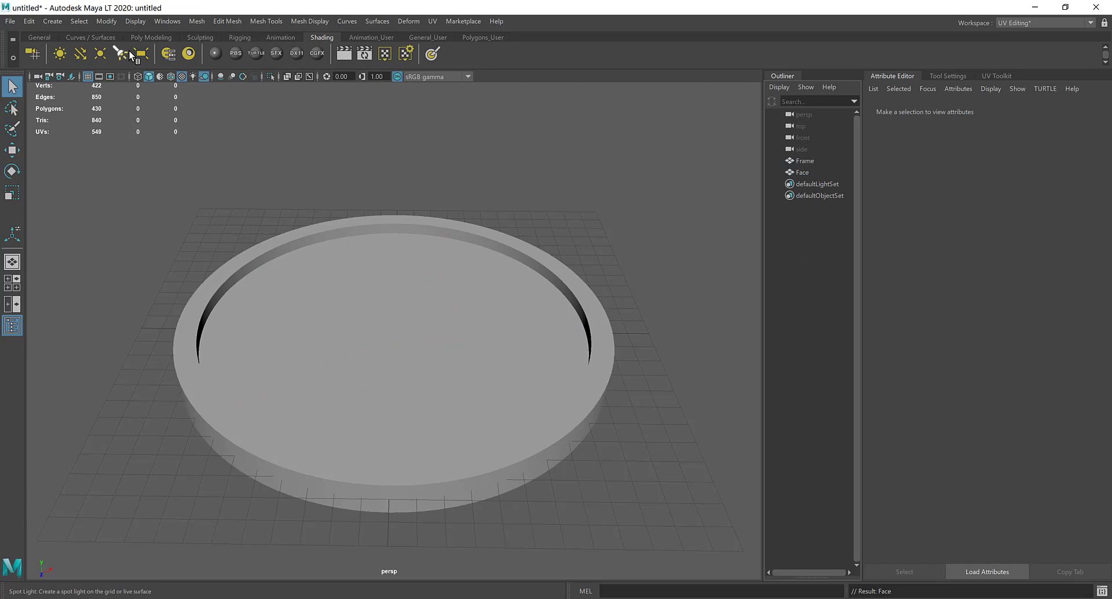
# - Create a polygon cube at the centre of the disc
pyautogui.click(60, 21)
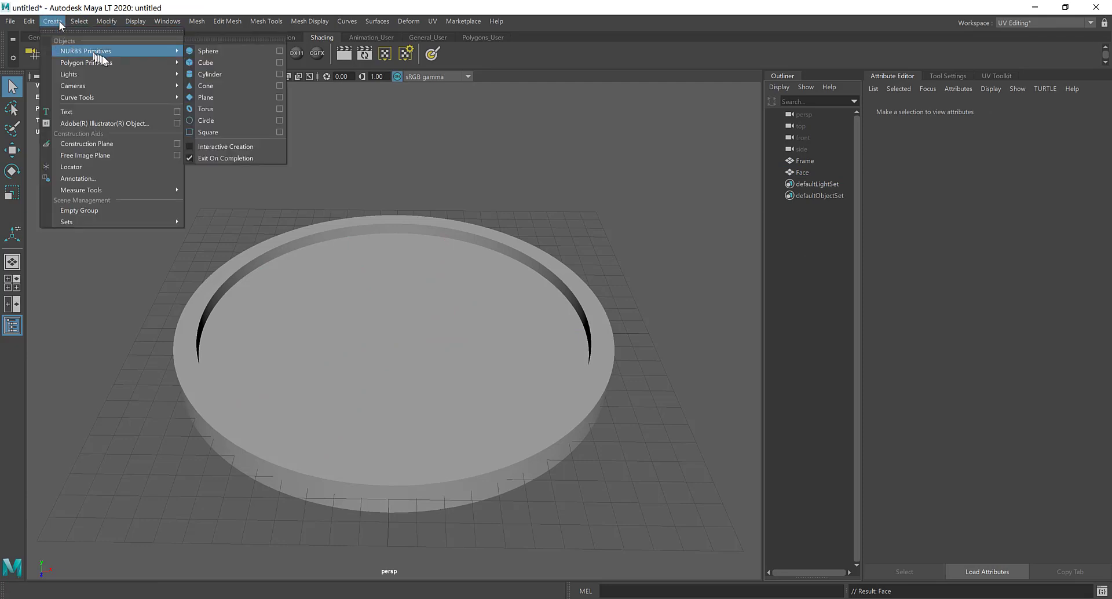
pyautogui.moveTo(134, 63)
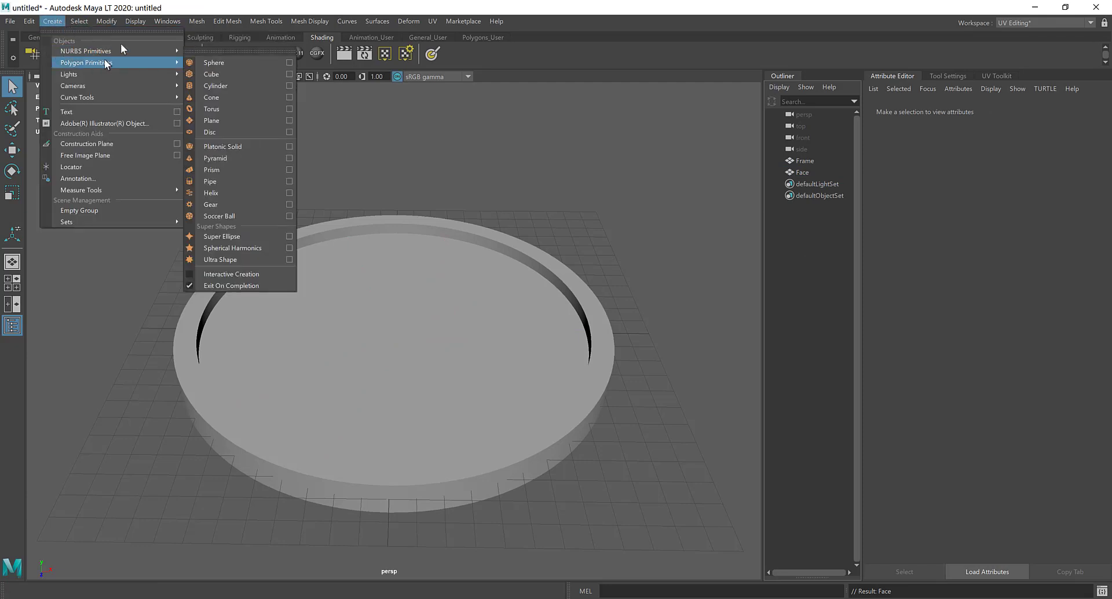
pyautogui.click(203, 75)
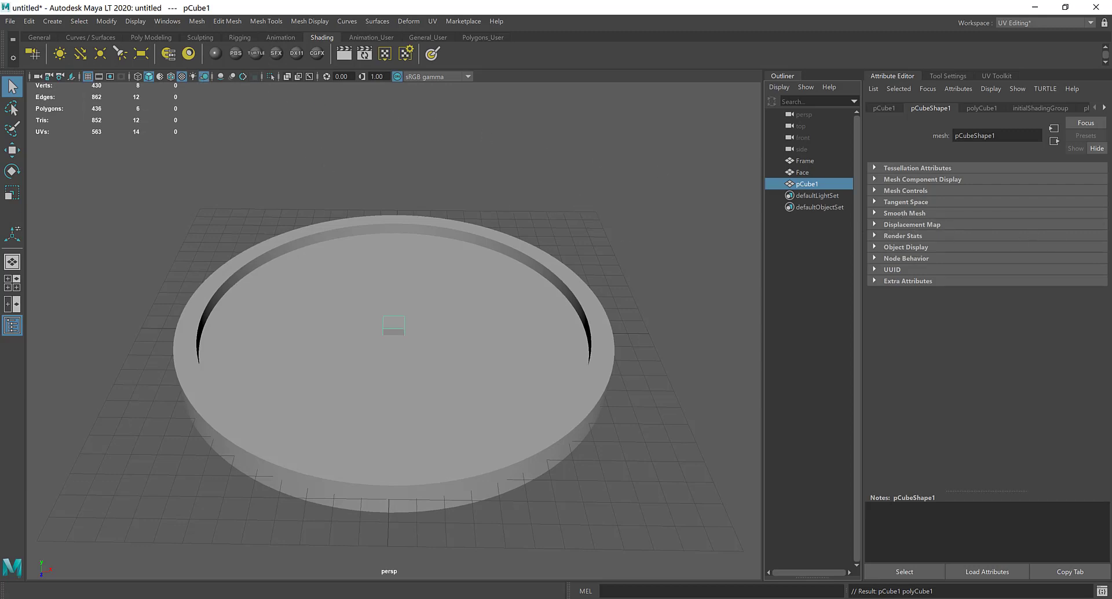
# - Size the cube to a width of 0.5, a depth of 12 and a height of 0.05
pyautogui.click(976, 108)
pyautogui.moveTo(981, 181); pyautogui.dragTo(956, 181)
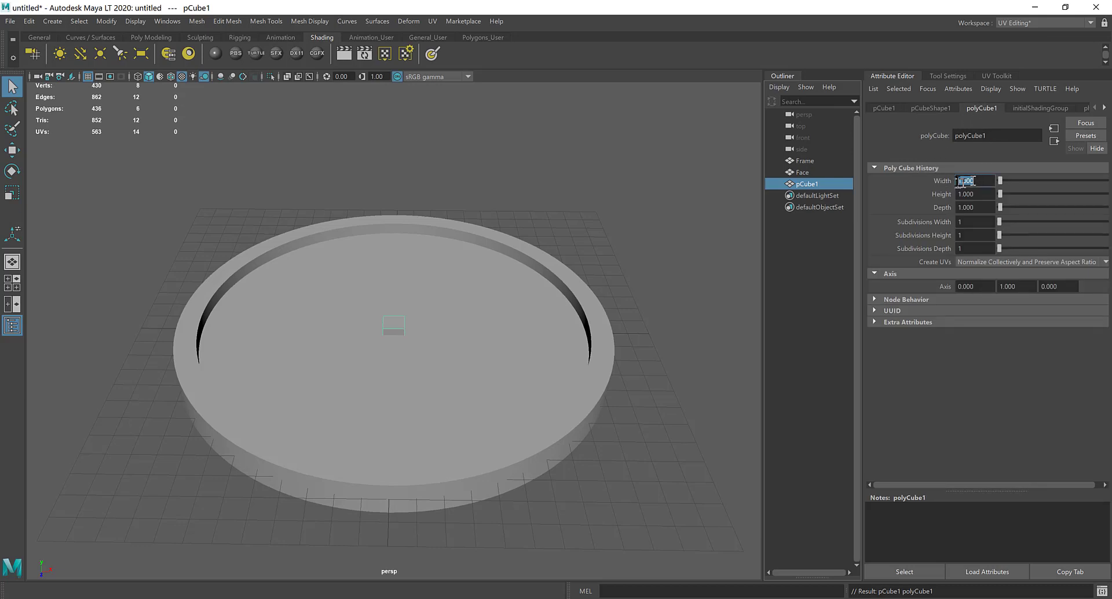
pyautogui.write('0.5')
pyautogui.press('Return')
pyautogui.doubleClick(985, 204)
pyautogui.write('12')
pyautogui.press('Return')
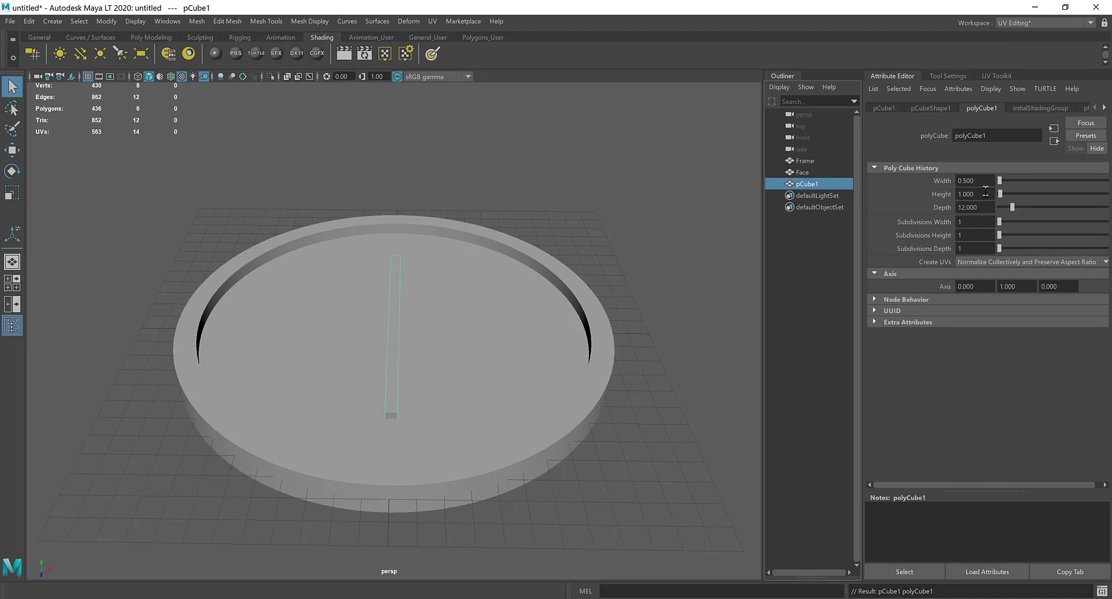
pyautogui.doubleClick(966, 193)
pyautogui.write('0.05')
pyautogui.press('Return')
# - Move the thin bar up about 0.3 cm along the Y axis so it sits above the disc
pyautogui.click(12, 150)
pyautogui.scroll(4, 373, 272)
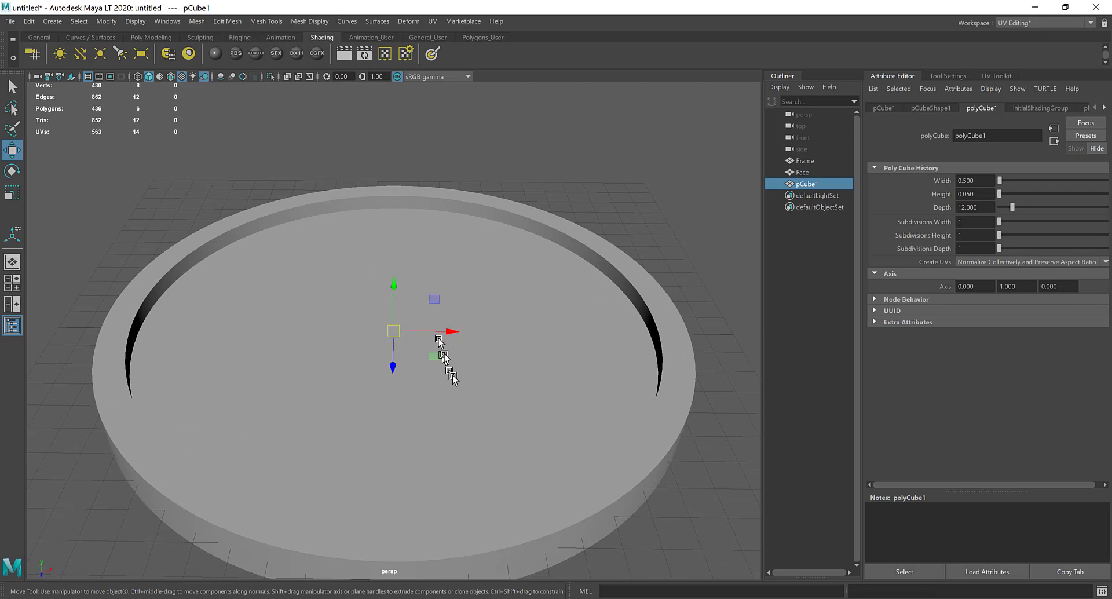
pyautogui.press('f')
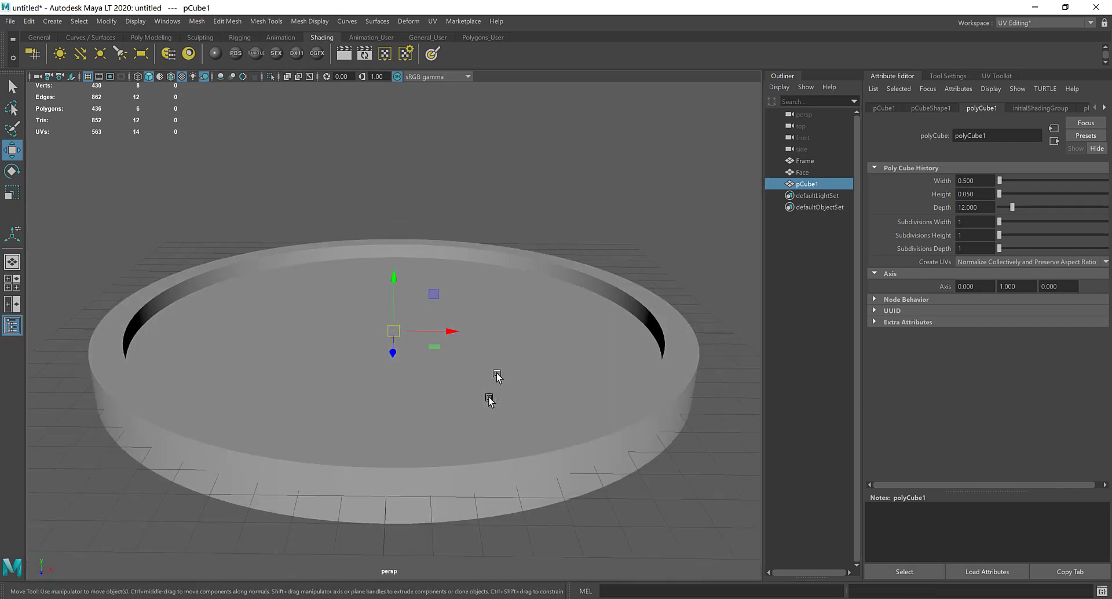
pyautogui.scroll(1, 457, 363)
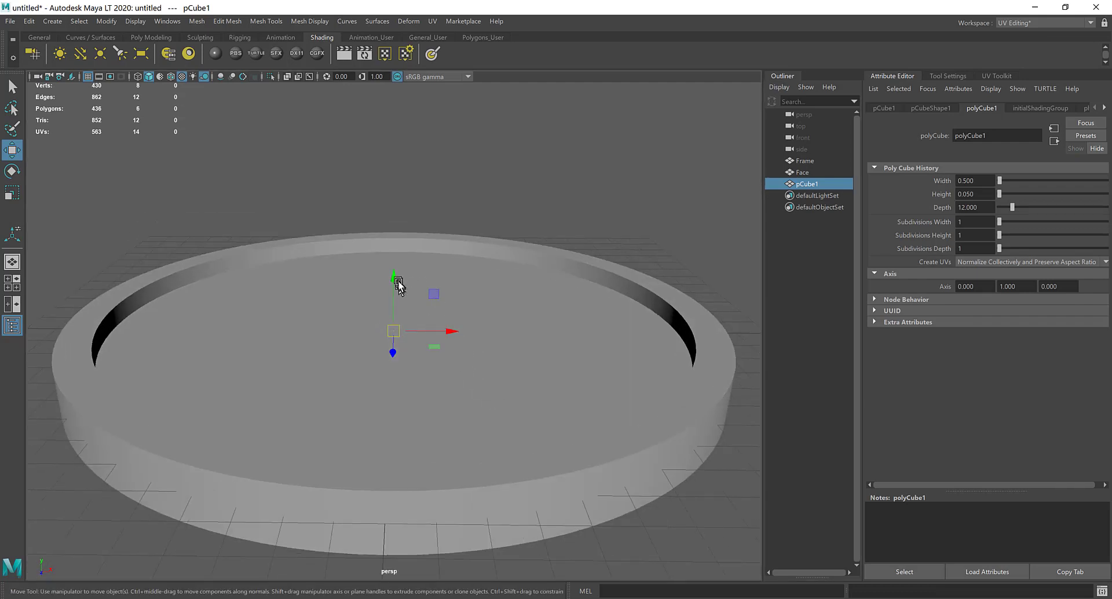
pyautogui.moveTo(393, 279); pyautogui.dragTo(394, 268)
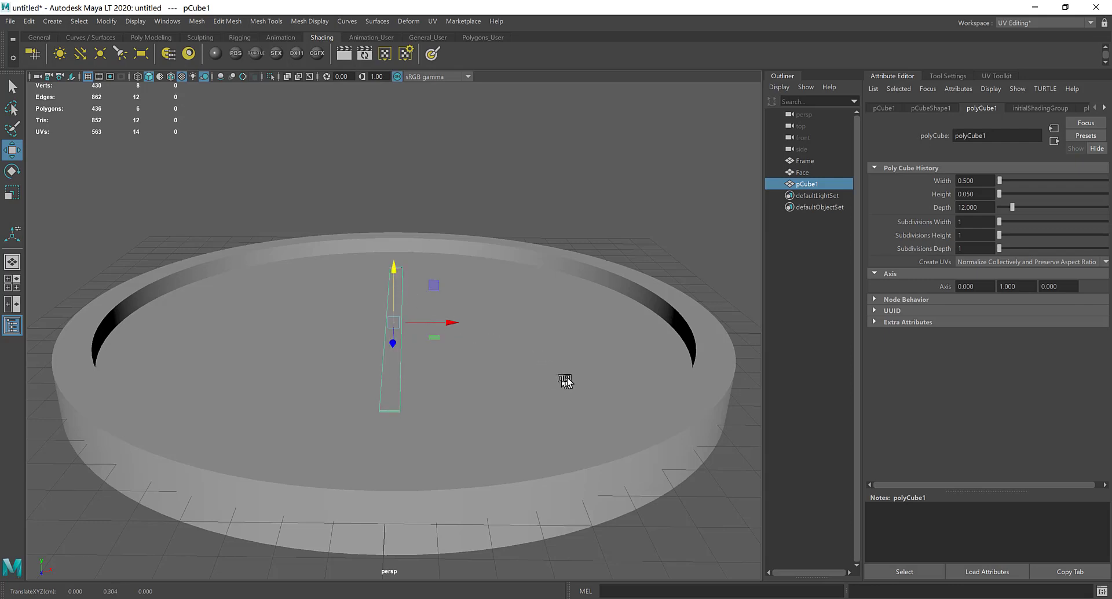
pyautogui.keyDown('alt'); pyautogui.moveTo(563, 372); pyautogui.dragTo(570, 383); pyautogui.keyUp('alt')
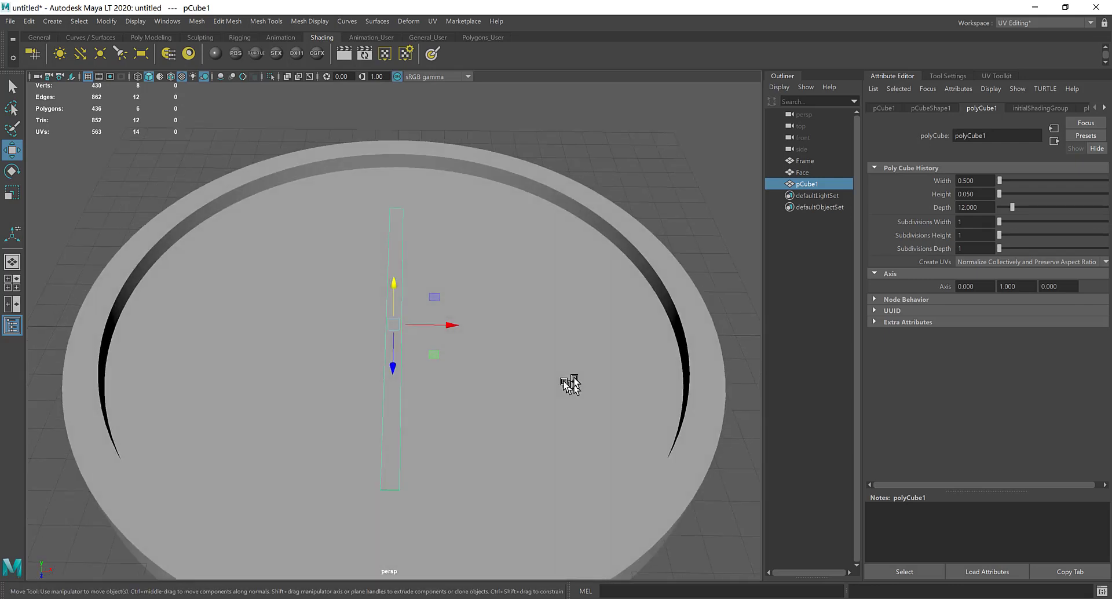
# - Rename the thin bar as Needle and clear the selection
pyautogui.click(811, 183)
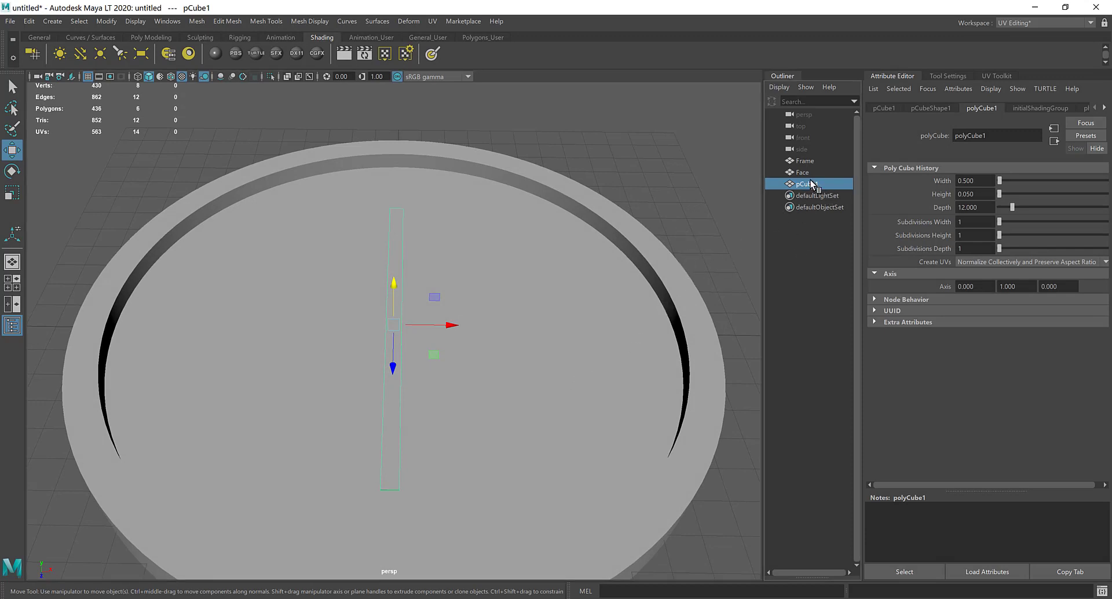
pyautogui.doubleClick(811, 183)
pyautogui.write('Needle')
pyautogui.press('Return')
pyautogui.click(800, 245)
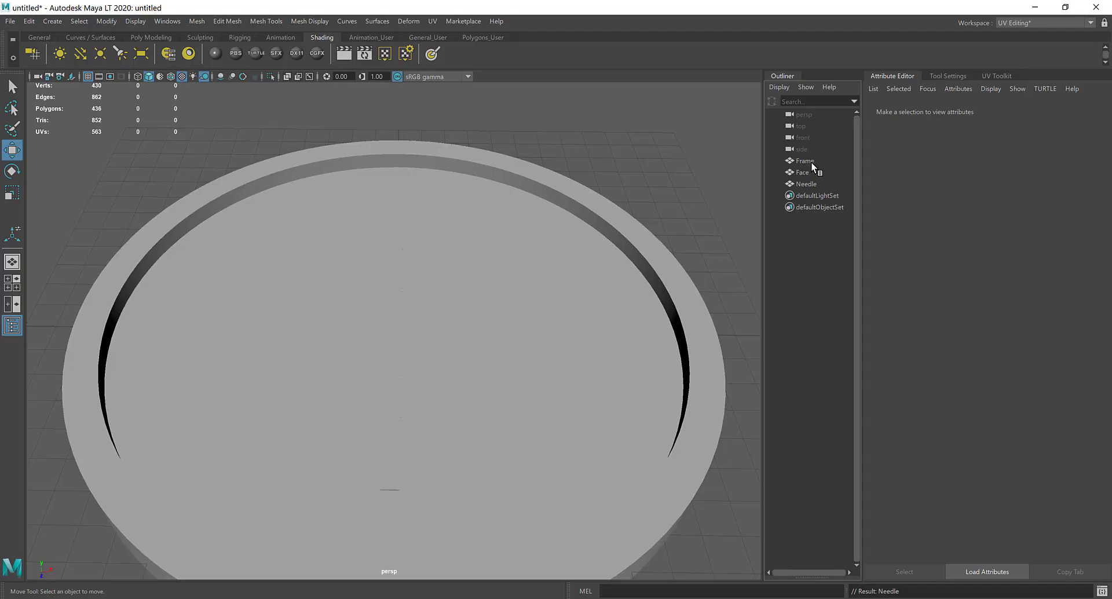
# - Assign a new Phong material to the Face object and connect a File texture to the material's color
pyautogui.click(811, 161)
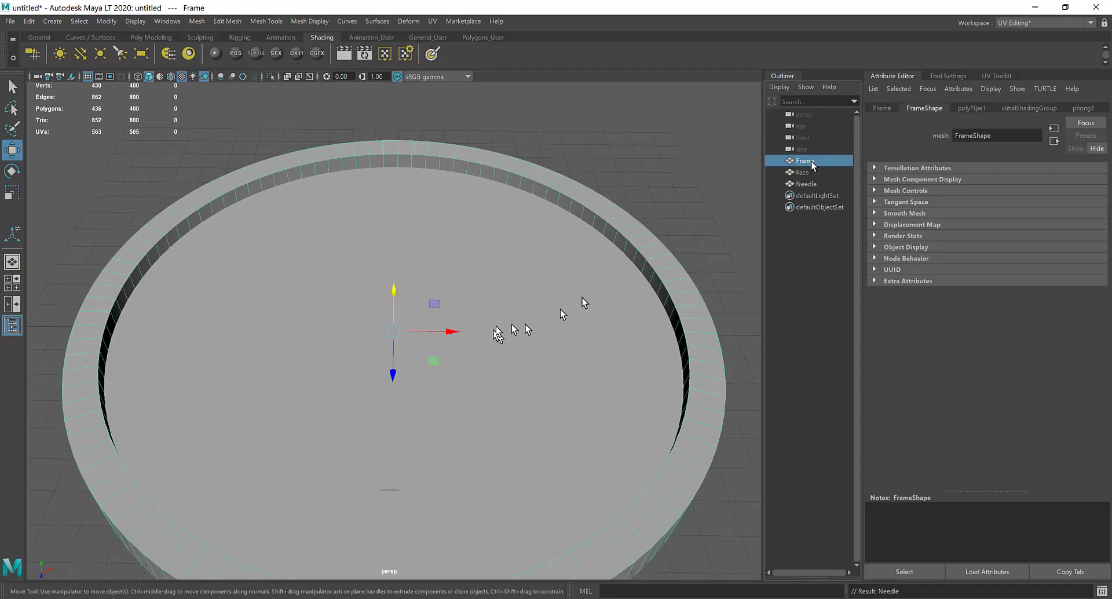
pyautogui.click(808, 171)
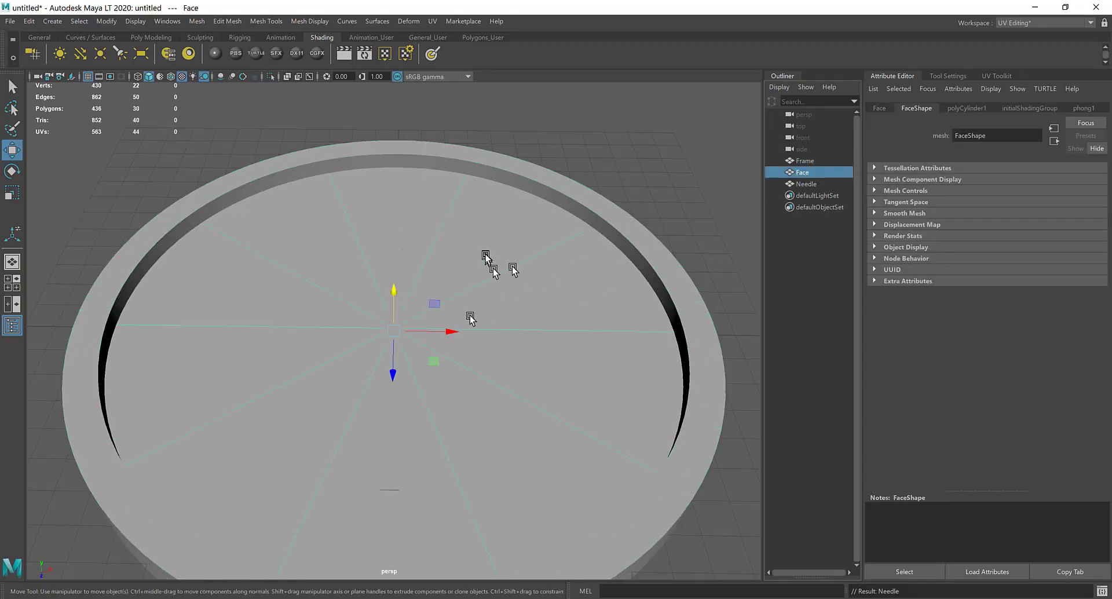
pyautogui.press('f')
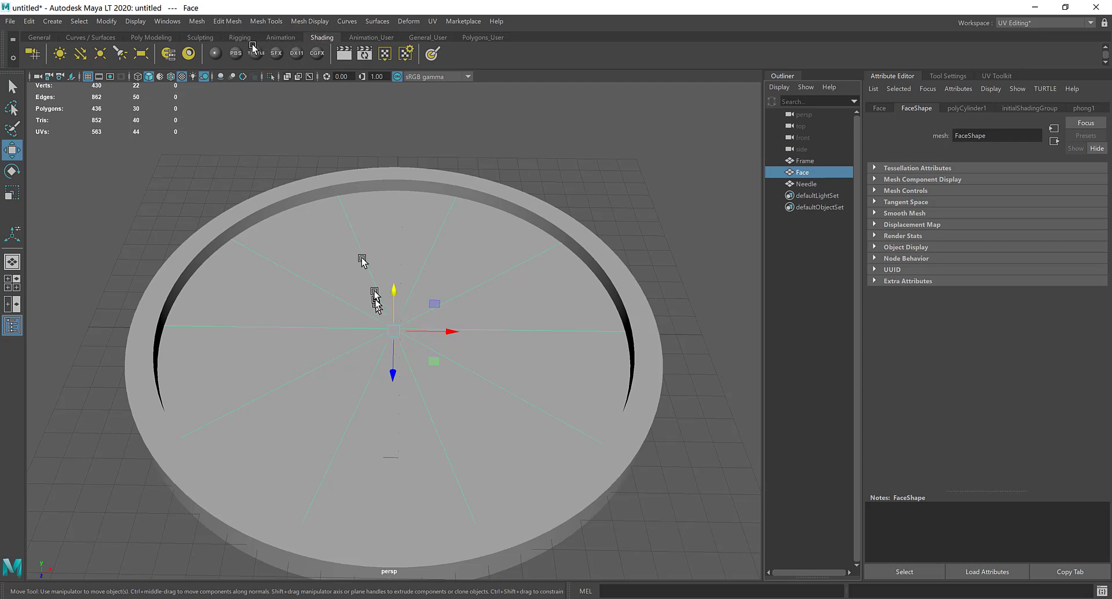
pyautogui.click(210, 52)
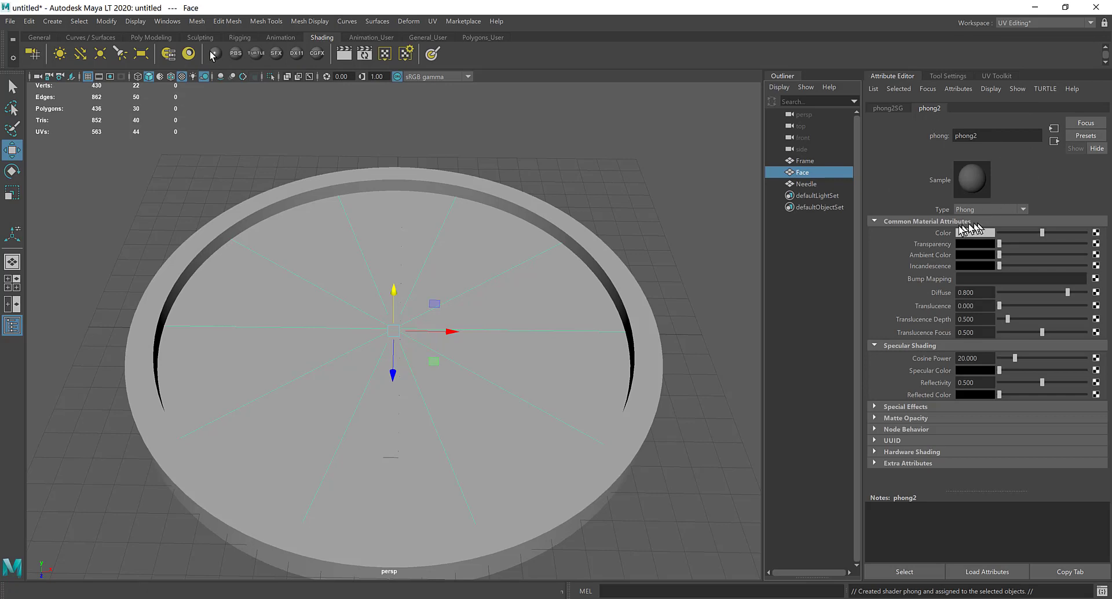
pyautogui.click(1096, 232)
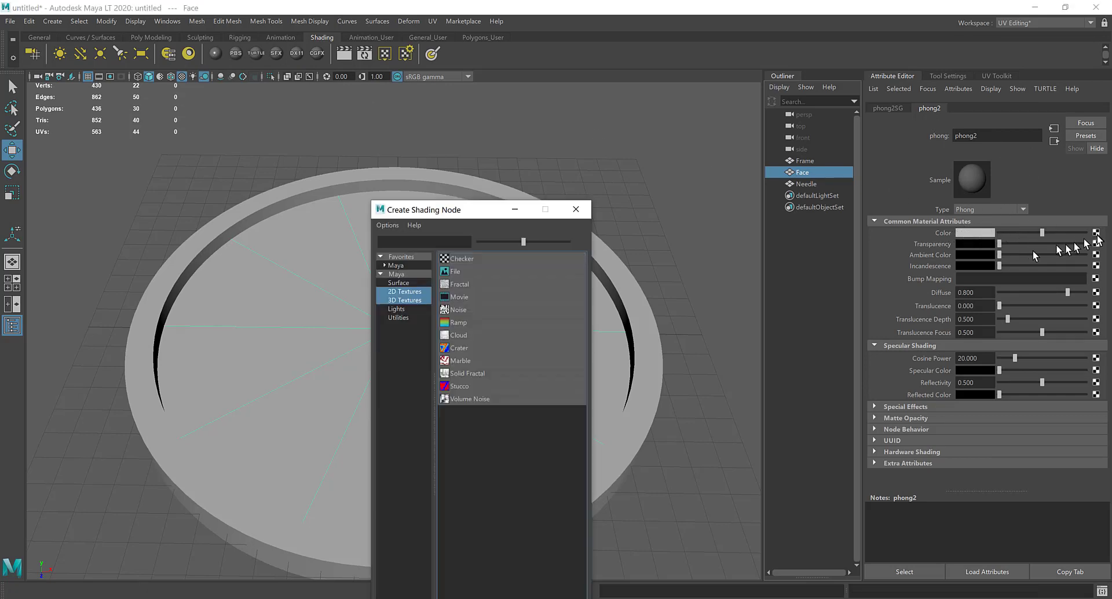
pyautogui.click(484, 268)
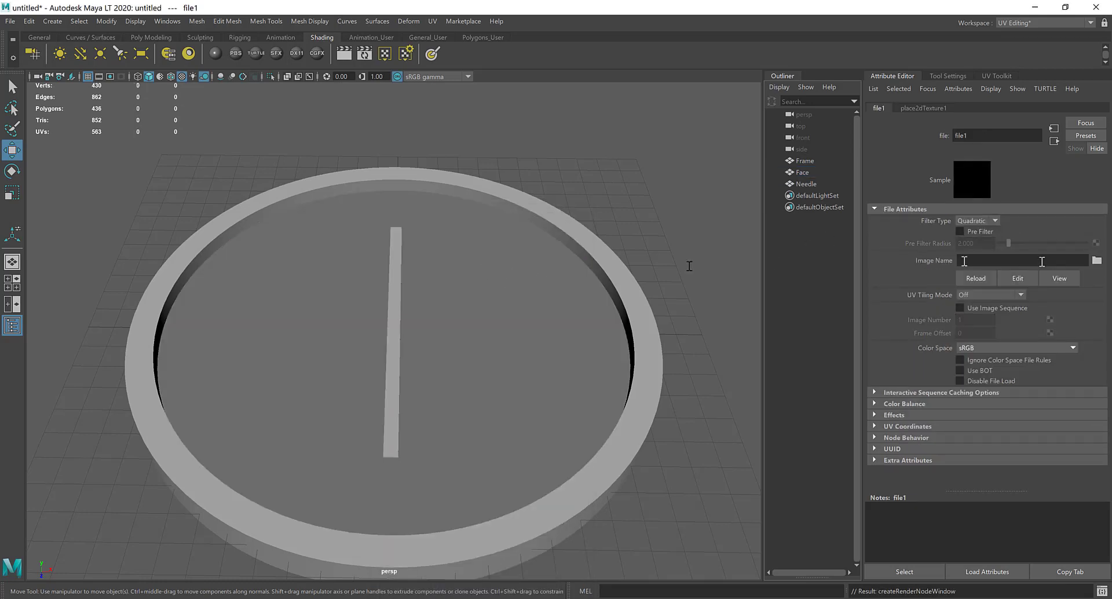
# - Load DepthGague.jpg from the images folder as the image of the Face's File texture
pyautogui.click(1097, 261)
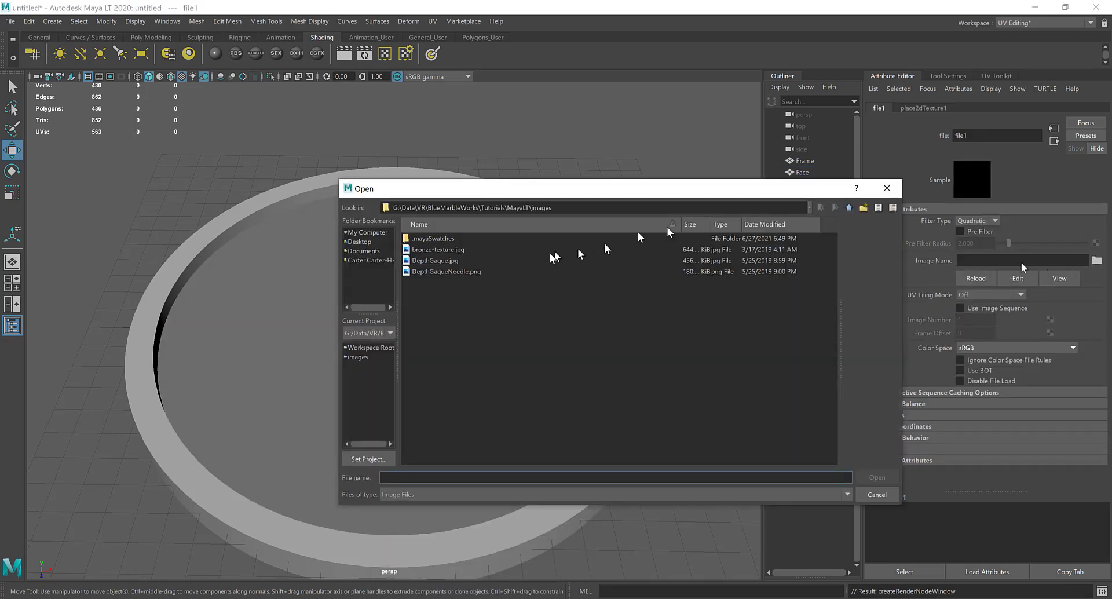
pyautogui.click(432, 262)
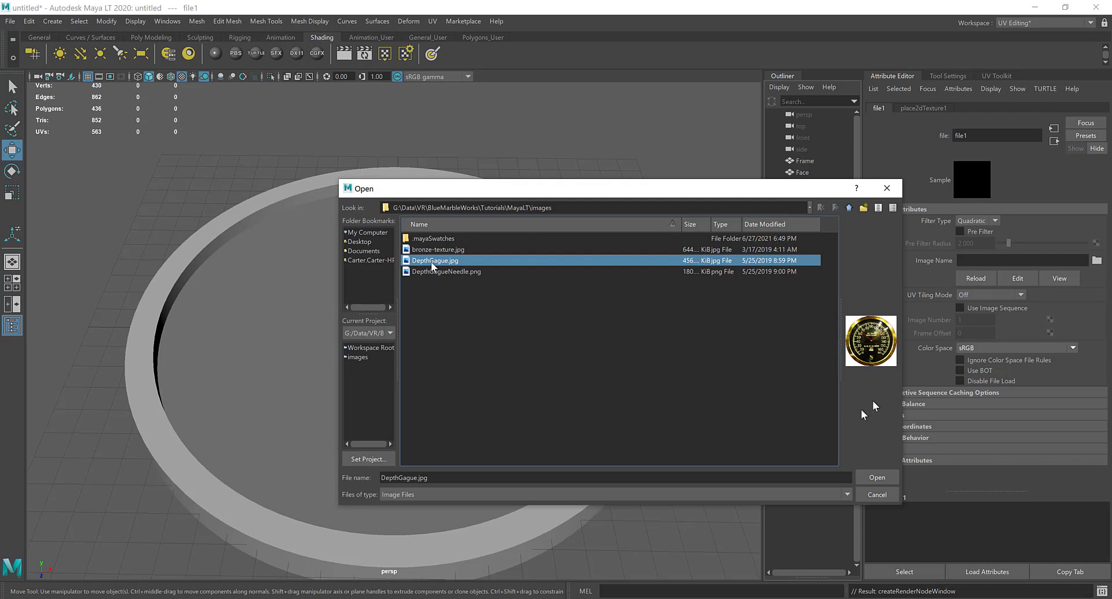
pyautogui.click(872, 477)
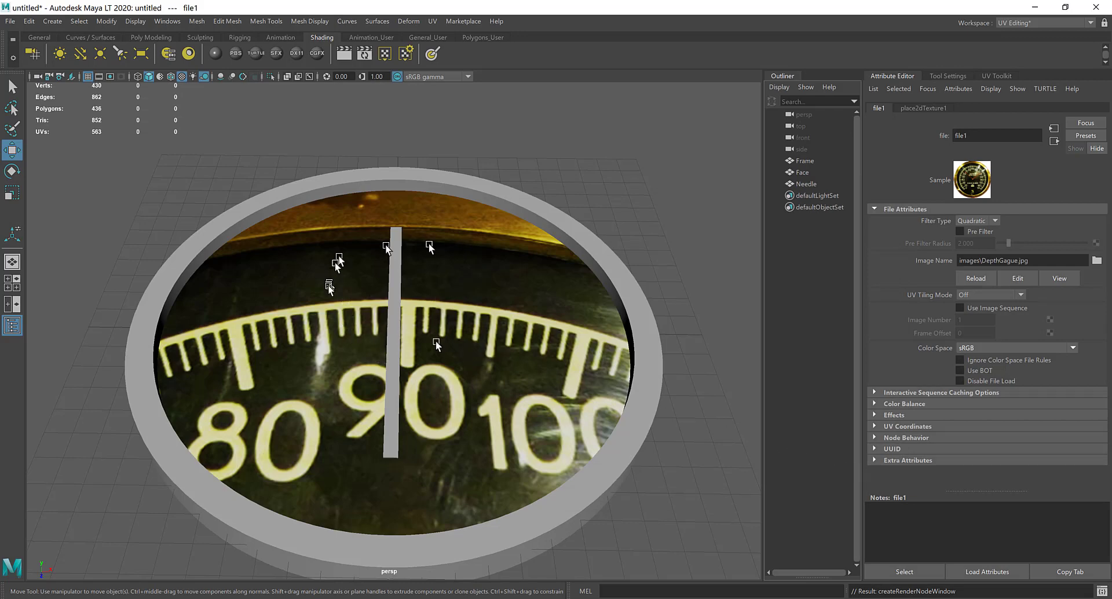
# - Select the flat cap faces of the Face disc and apply a planar UV projection to them
pyautogui.click(313, 307)
pyautogui.moveTo(318, 275); pyautogui.dragTo(321, 311, button='right')
pyautogui.moveTo(321, 276); pyautogui.dragTo(492, 378)
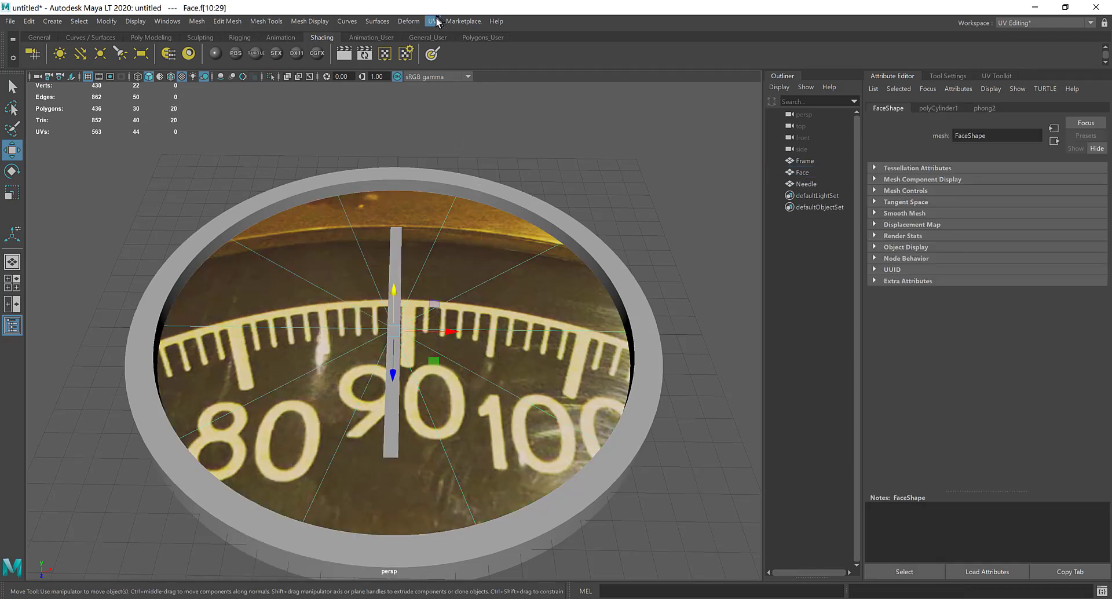
pyautogui.click(433, 21)
pyautogui.click(457, 161)
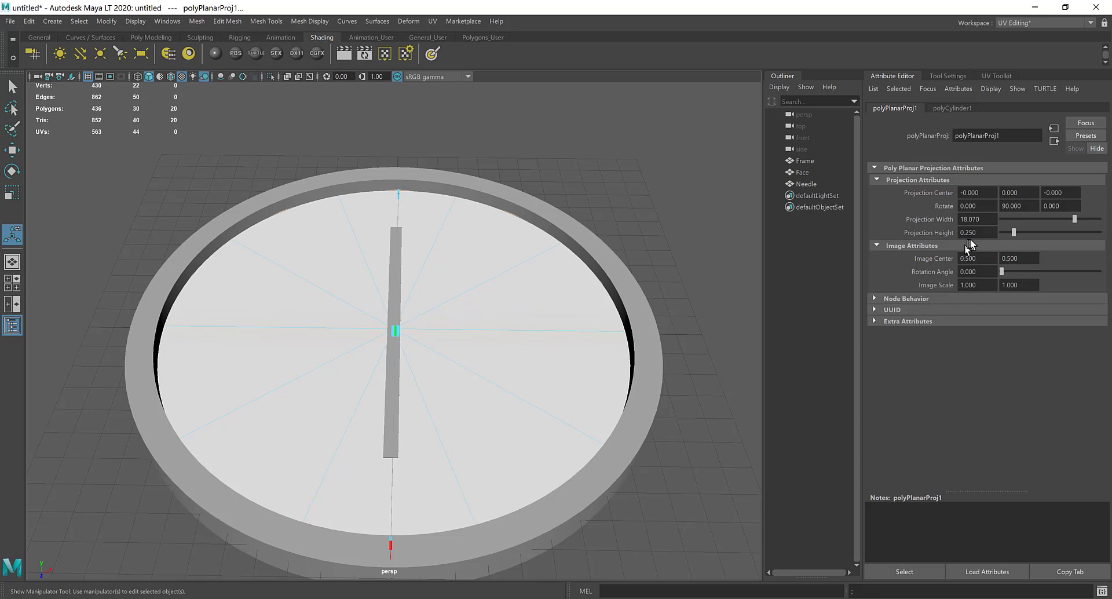
# - Set the Face's planar projection to a width of 22 and a height of 21
pyautogui.click(991, 219)
pyautogui.press('Return')
pyautogui.click(961, 232)
pyautogui.press('Return')
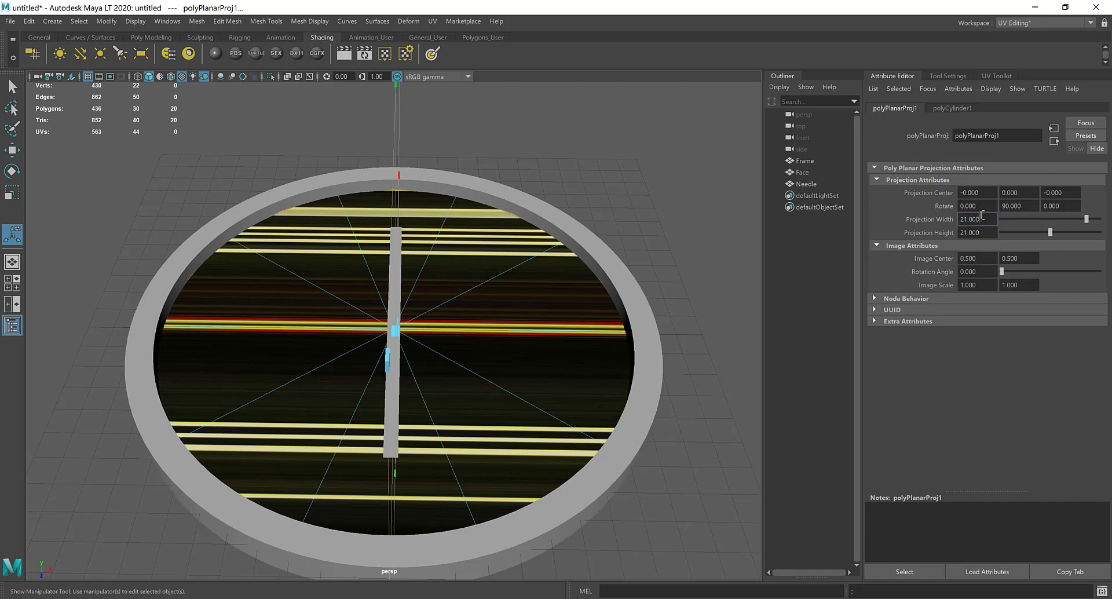
pyautogui.moveTo(977, 213); pyautogui.dragTo(954, 214)
pyautogui.write('22')
pyautogui.press('Return')
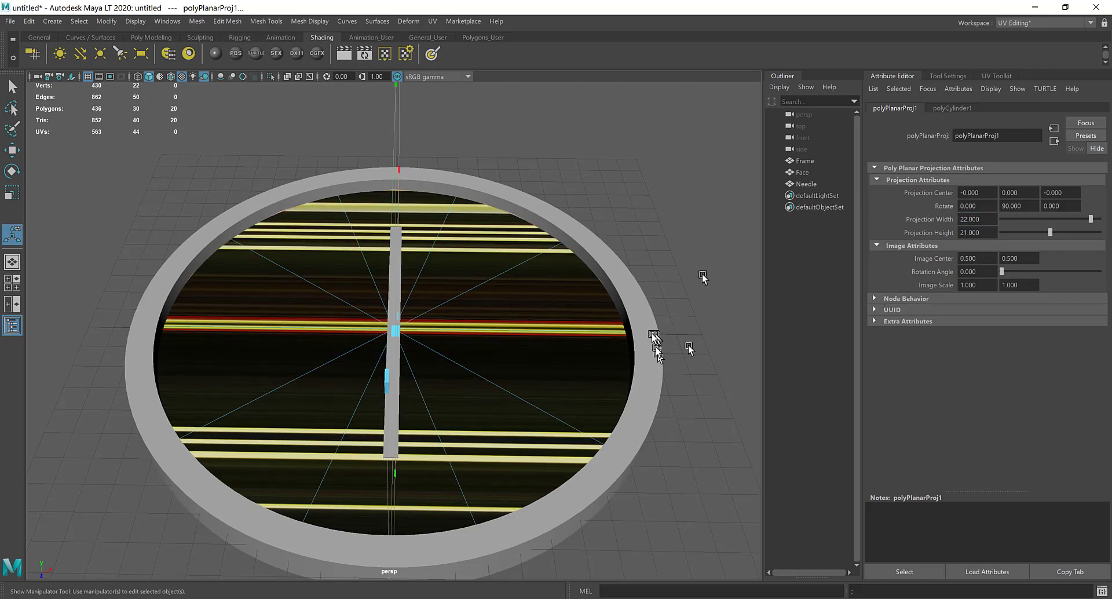
# - Rotate the Face's planar projection to -90 in X and 0 in Y, and clear the selection
pyautogui.keyDown('alt'); pyautogui.moveTo(589, 323); pyautogui.dragTo(598, 321); pyautogui.keyUp('alt')
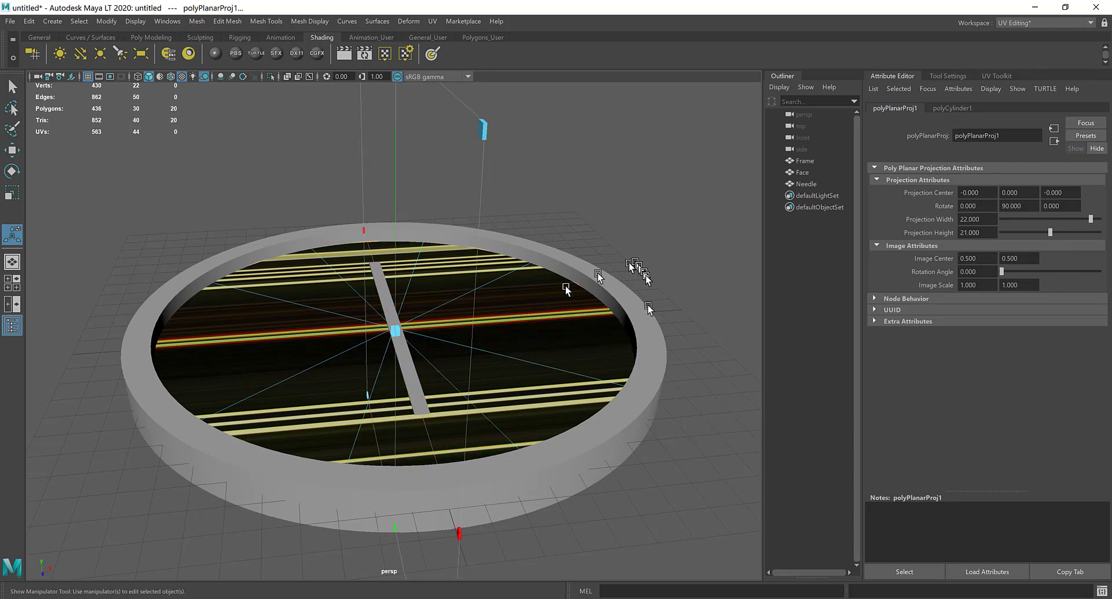
pyautogui.keyDown('alt'); pyautogui.moveTo(654, 306); pyautogui.dragTo(655, 309); pyautogui.keyUp('alt')
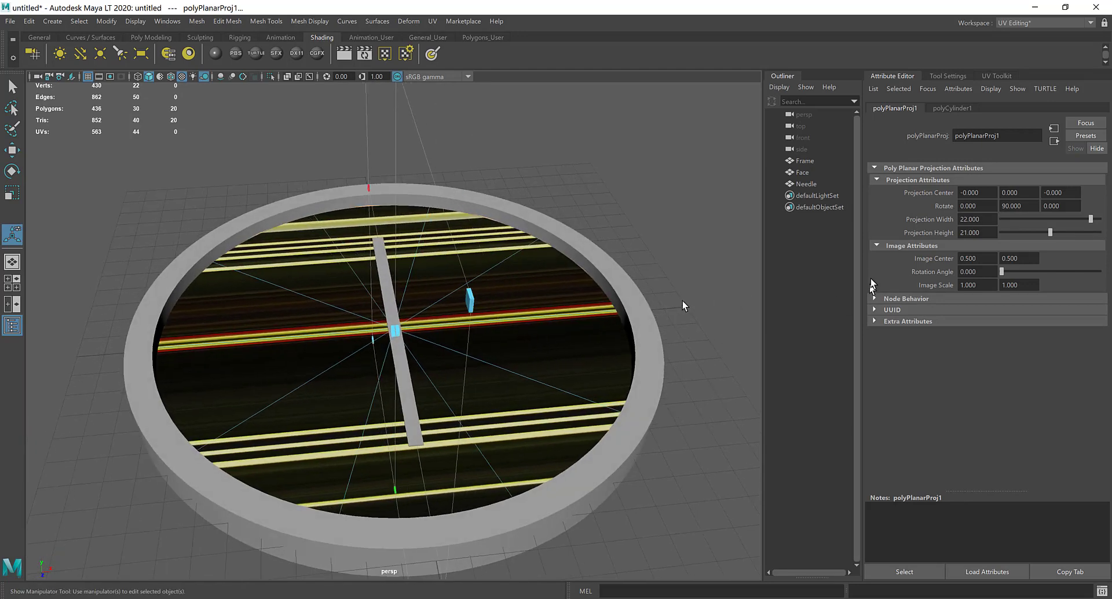
pyautogui.doubleClick(985, 206)
pyautogui.write('-90')
pyautogui.press('Return')
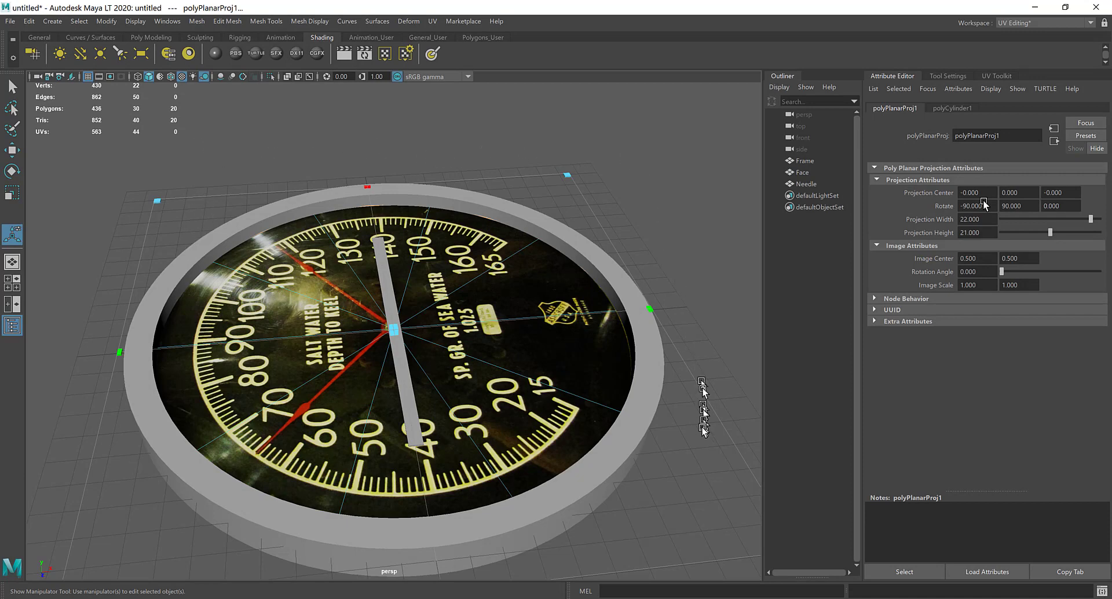
pyautogui.moveTo(1036, 203); pyautogui.dragTo(1003, 205)
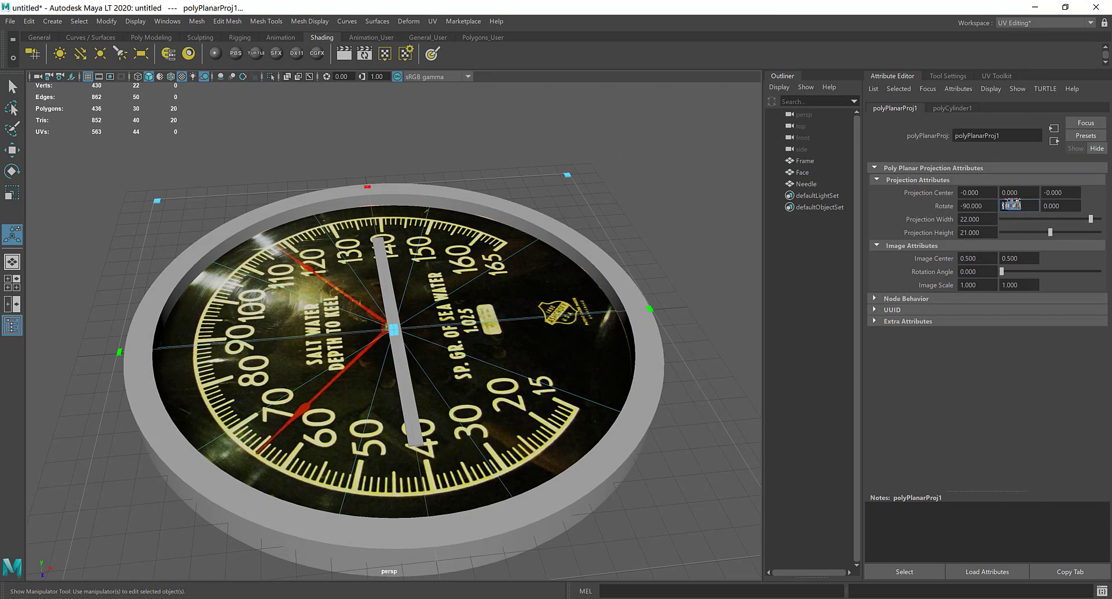
pyautogui.press('Return')
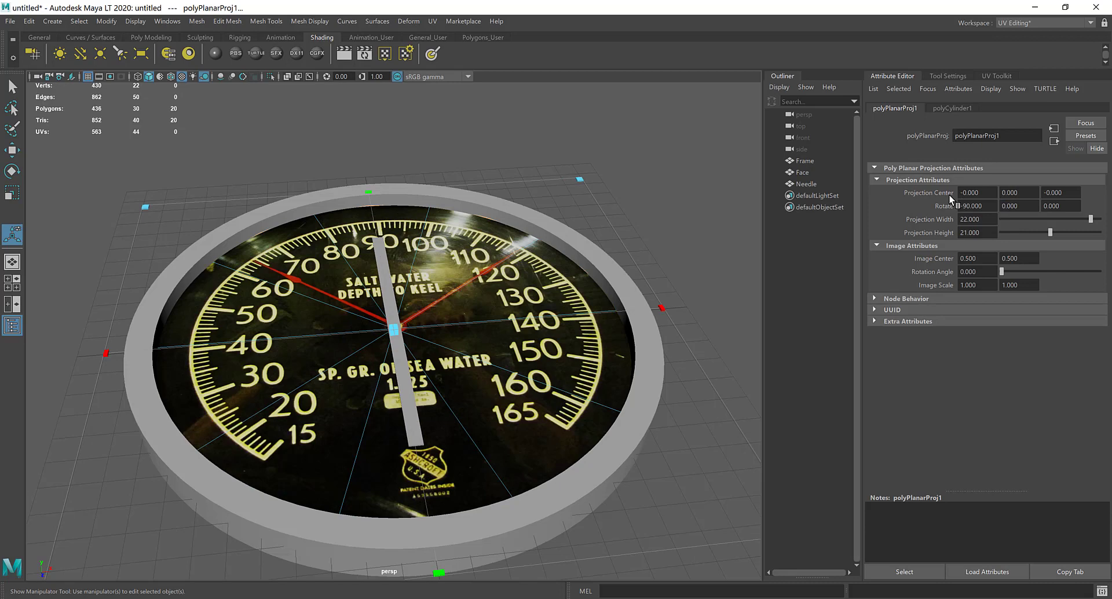
pyautogui.keyDown('alt'); pyautogui.moveTo(707, 315); pyautogui.dragTo(745, 298); pyautogui.keyUp('alt')
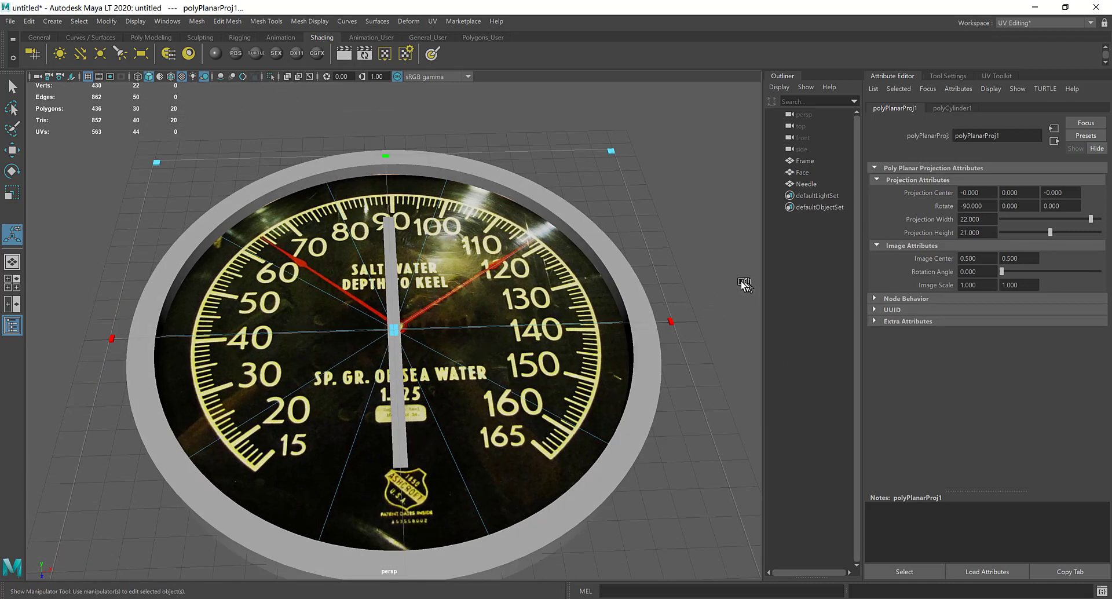
pyautogui.click(741, 280)
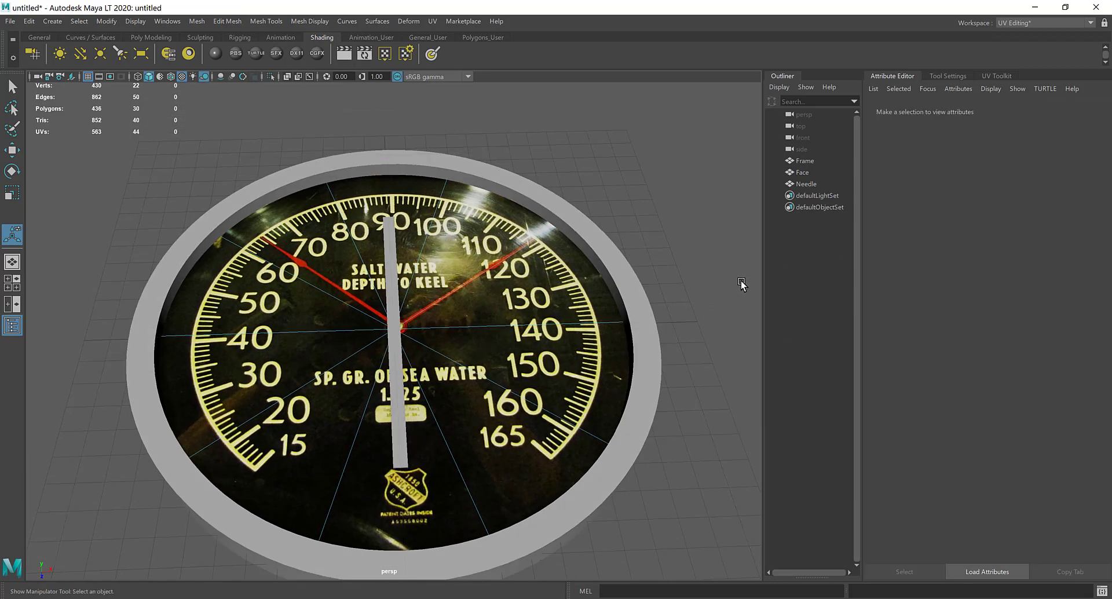
# - Assign a new Phong material to the Frame and use DepthGague.jpg as a File texture for its color
pyautogui.click(805, 161)
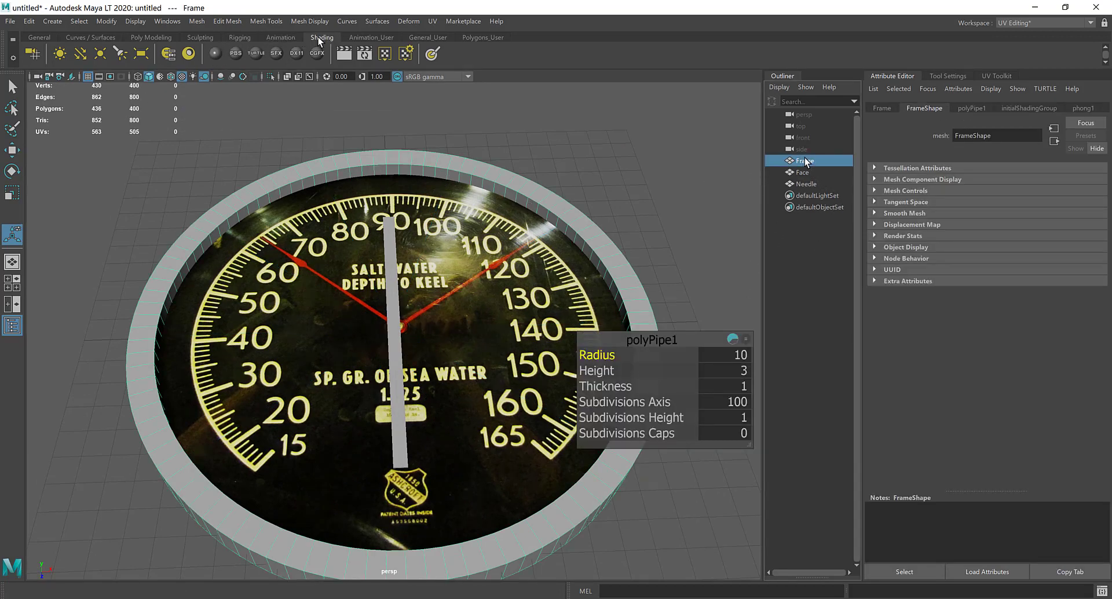
pyautogui.click(216, 54)
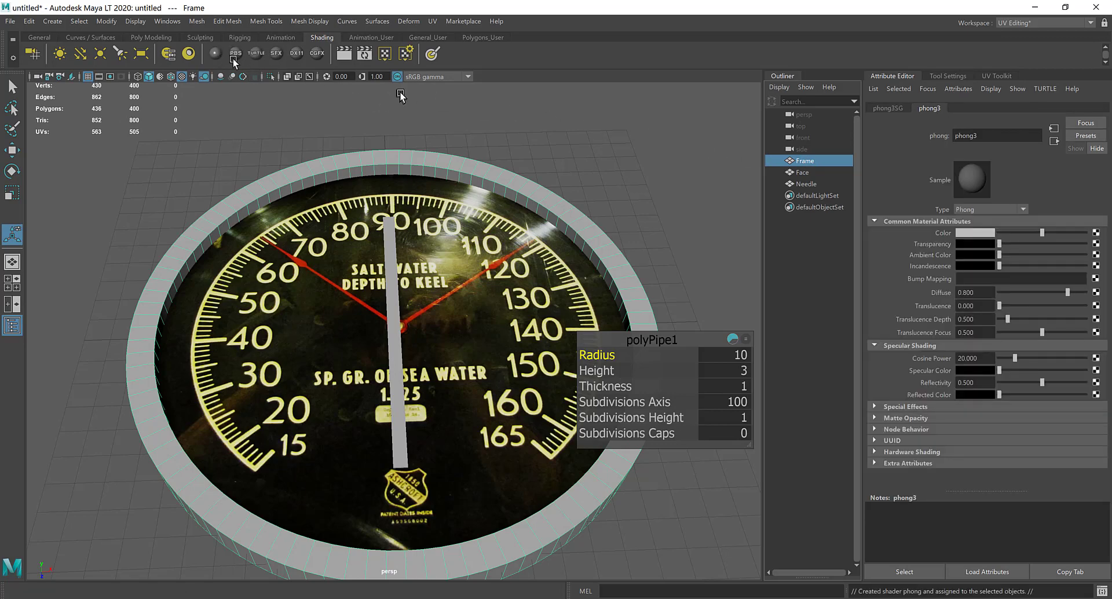
pyautogui.click(1096, 234)
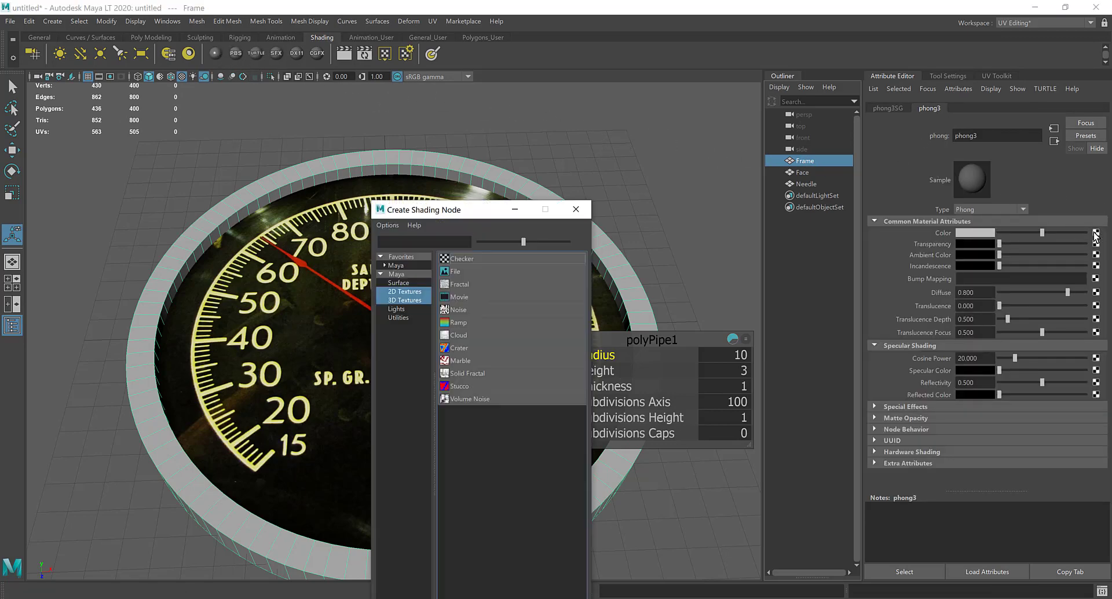
pyautogui.click(496, 270)
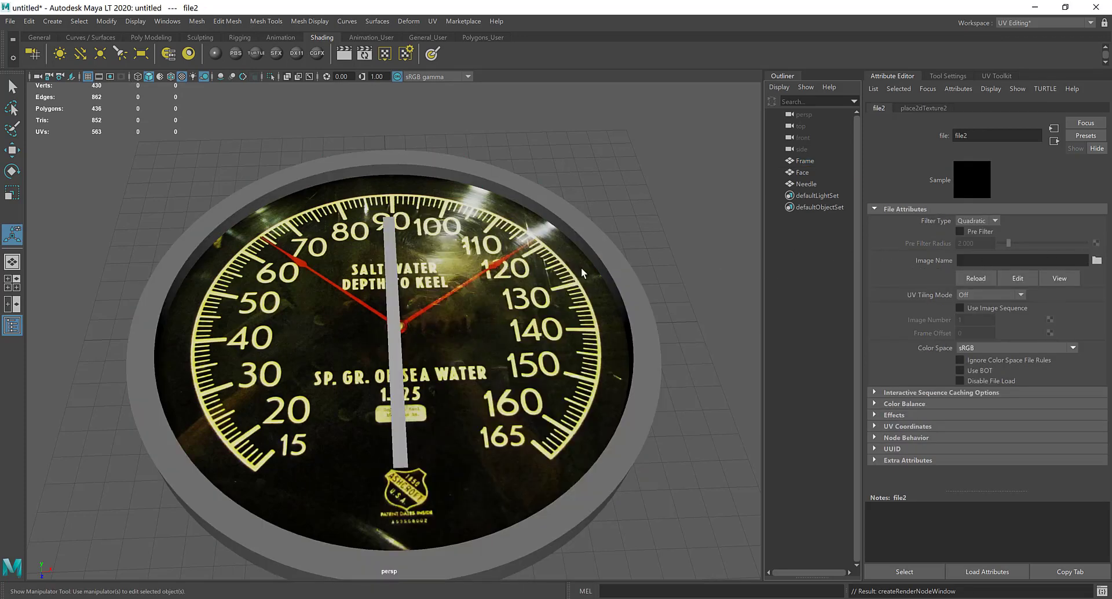
pyautogui.click(1096, 261)
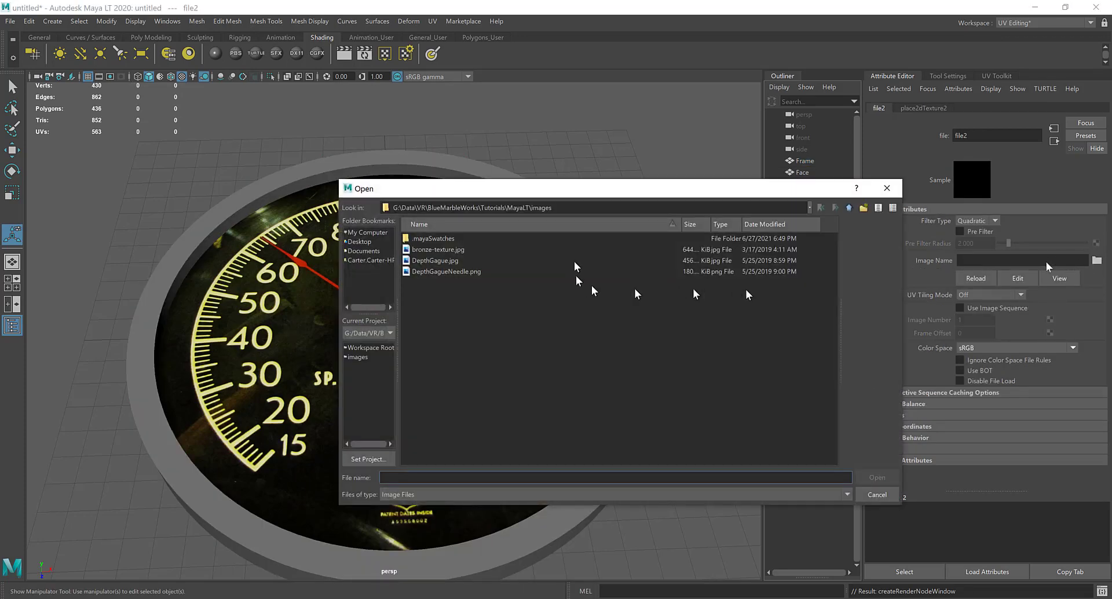
pyautogui.click(434, 261)
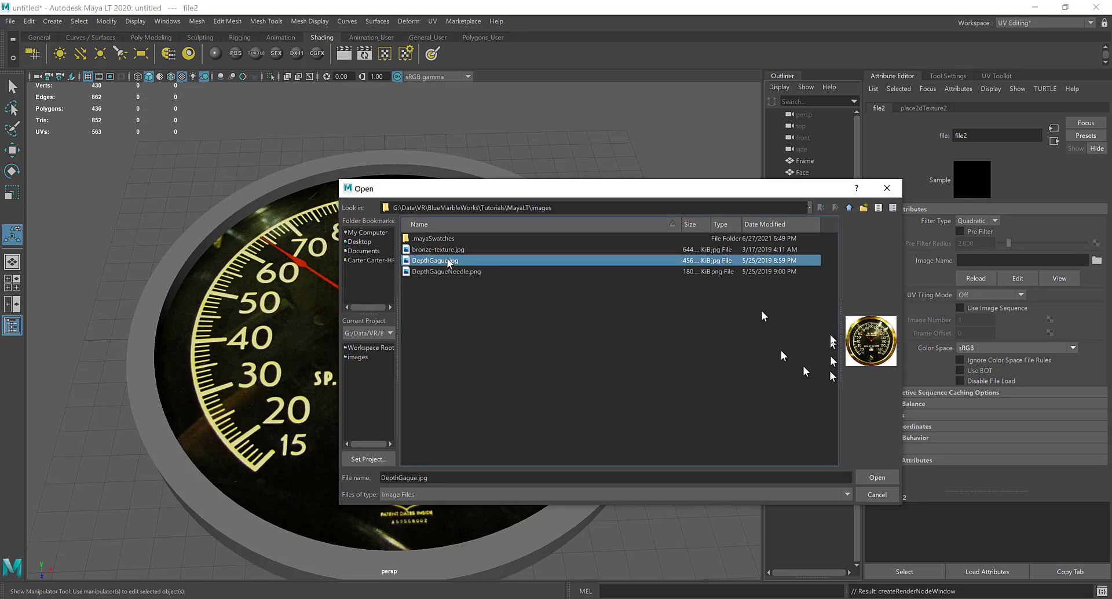
pyautogui.click(877, 478)
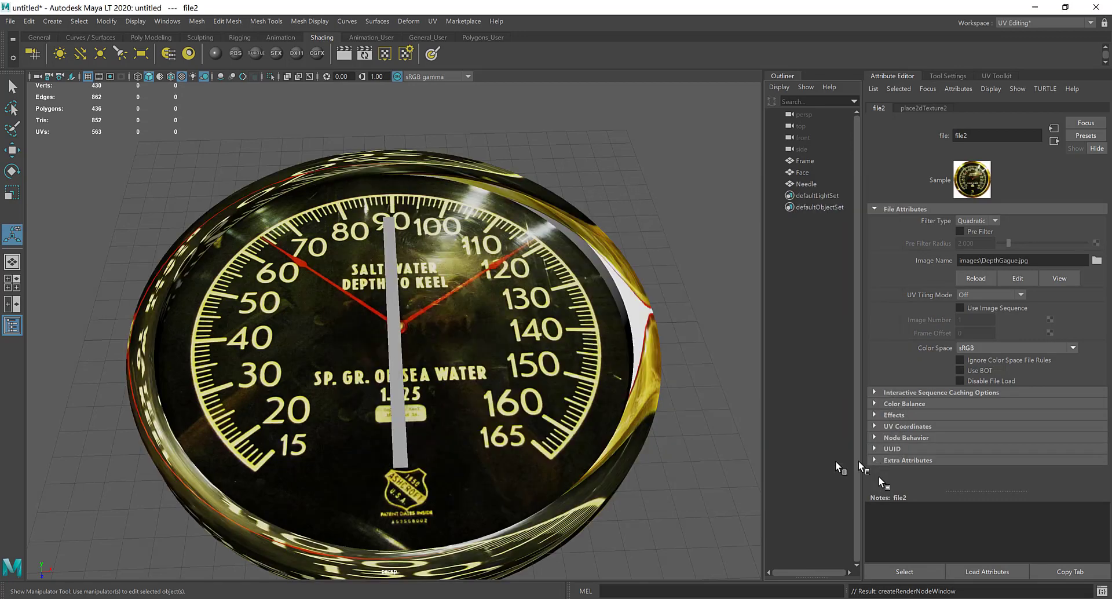
# - Select all faces of the Frame and apply a planar UV projection to them
pyautogui.click(337, 166)
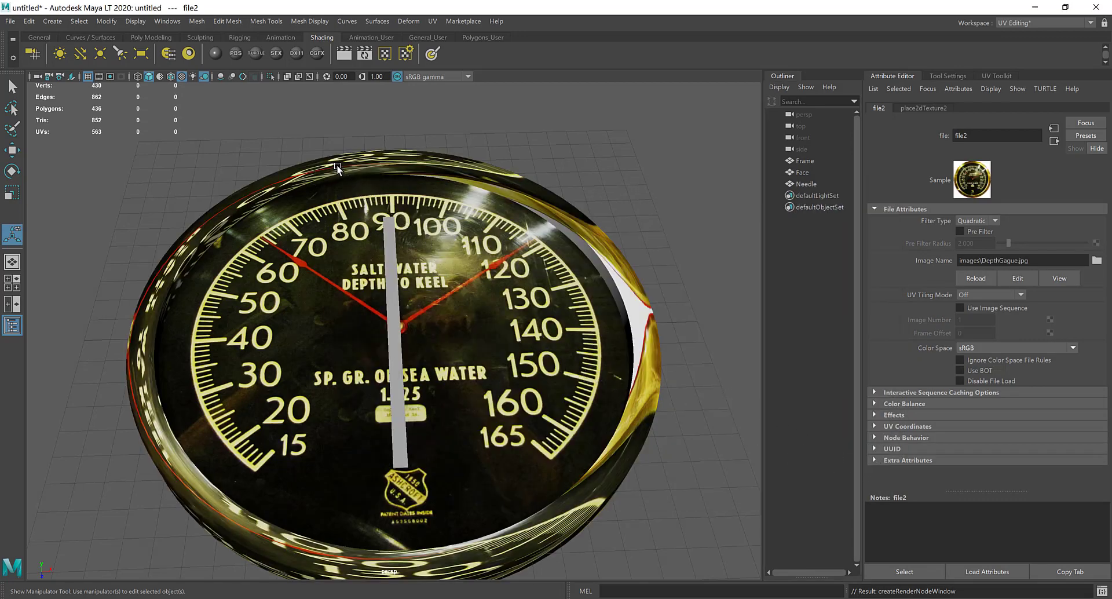
pyautogui.moveTo(337, 166); pyautogui.dragTo(341, 200, button='right')
pyautogui.scroll(-3, 167, 158)
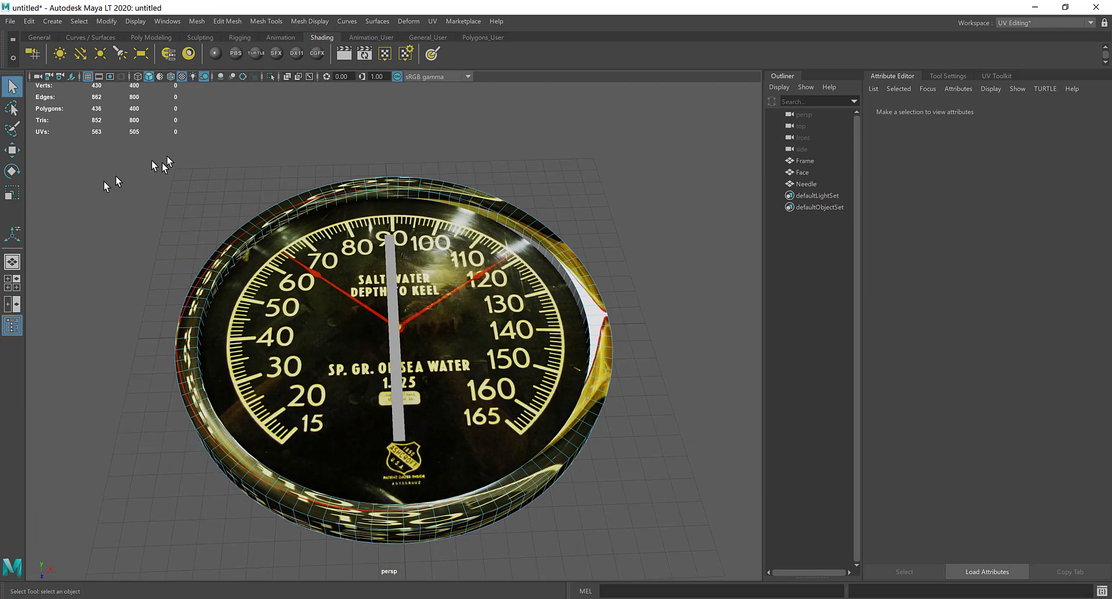
pyautogui.moveTo(112, 153); pyautogui.dragTo(715, 554)
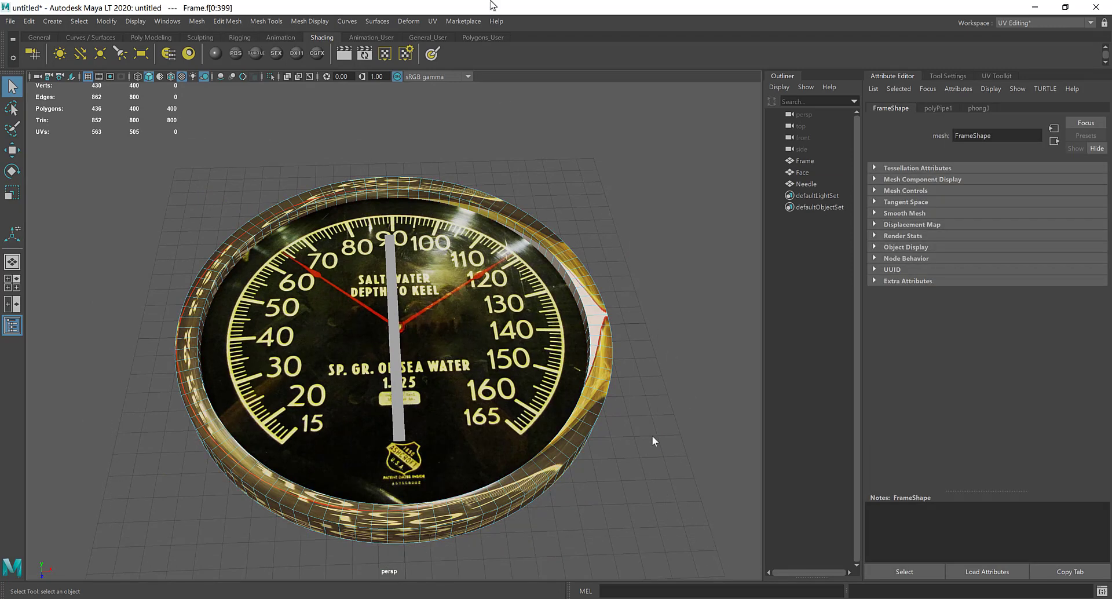
pyautogui.click(434, 22)
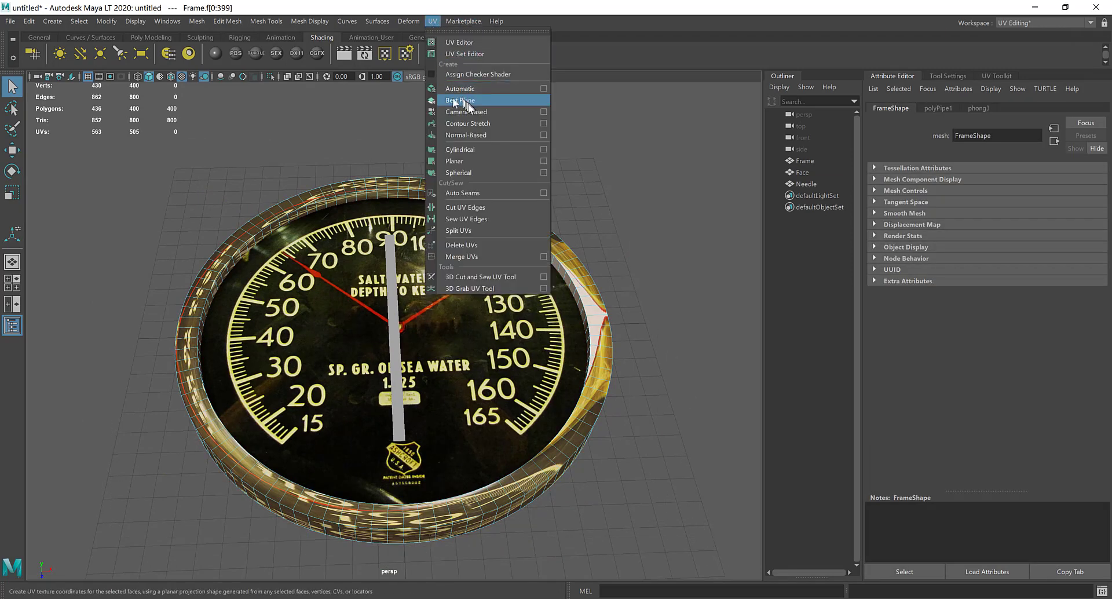
pyautogui.click(468, 161)
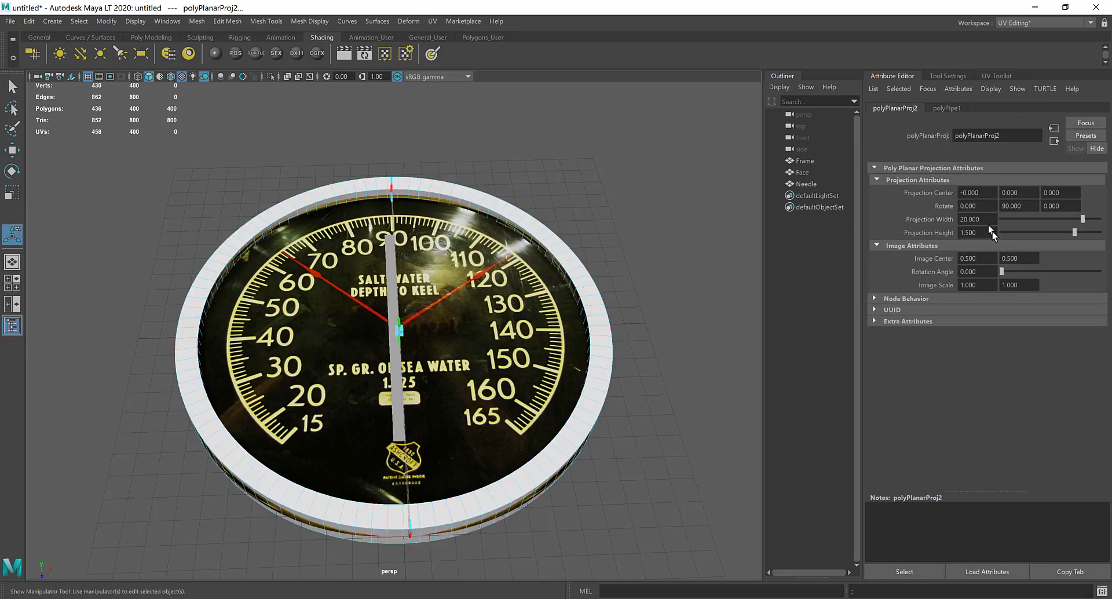
# - Set both the width and the height of the Frame's planar projection to 20.5
pyautogui.doubleClick(962, 219)
pyautogui.write('2')
pyautogui.press('Return')
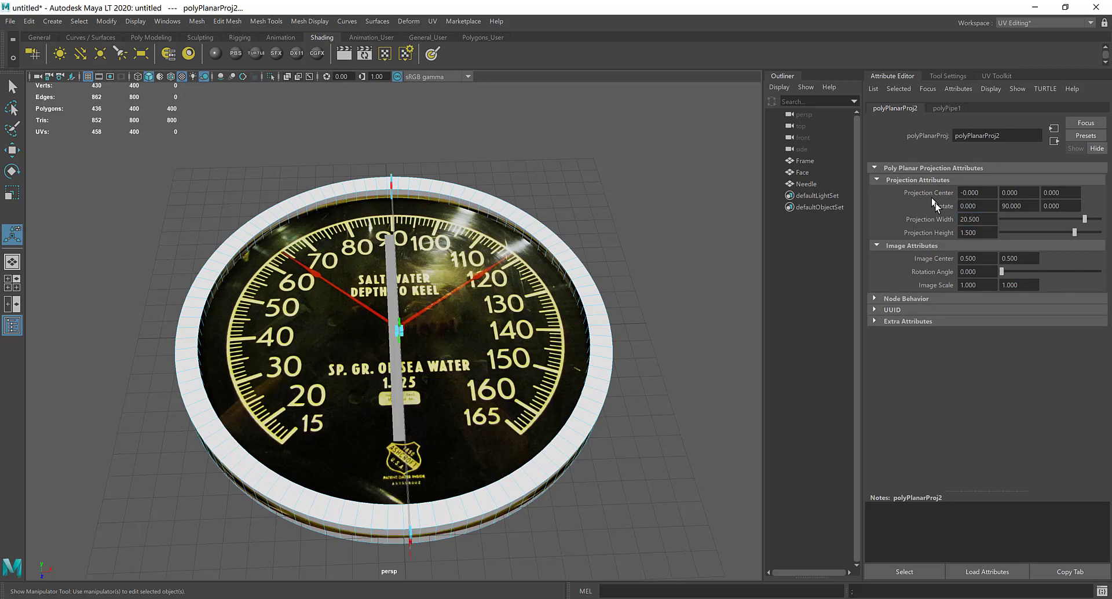
pyautogui.doubleClick(979, 233)
pyautogui.write('20.5')
pyautogui.press('Return')
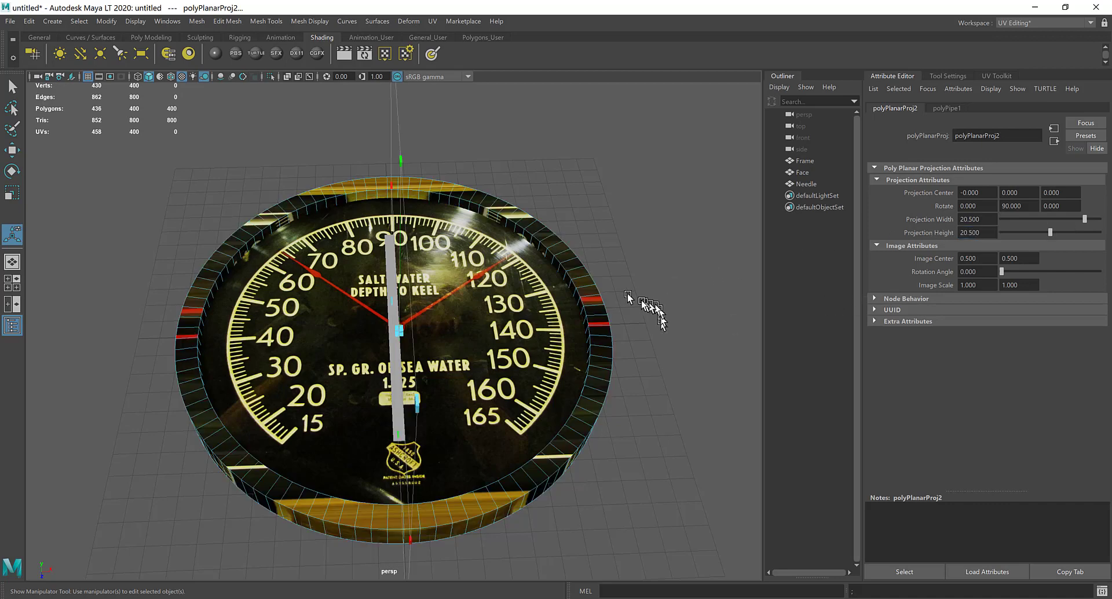
# - Rotate the Frame's planar projection to -90 in X and 0 in Y, and clear the selection
pyautogui.keyDown('alt'); pyautogui.moveTo(628, 297); pyautogui.dragTo(628, 292); pyautogui.keyUp('alt')
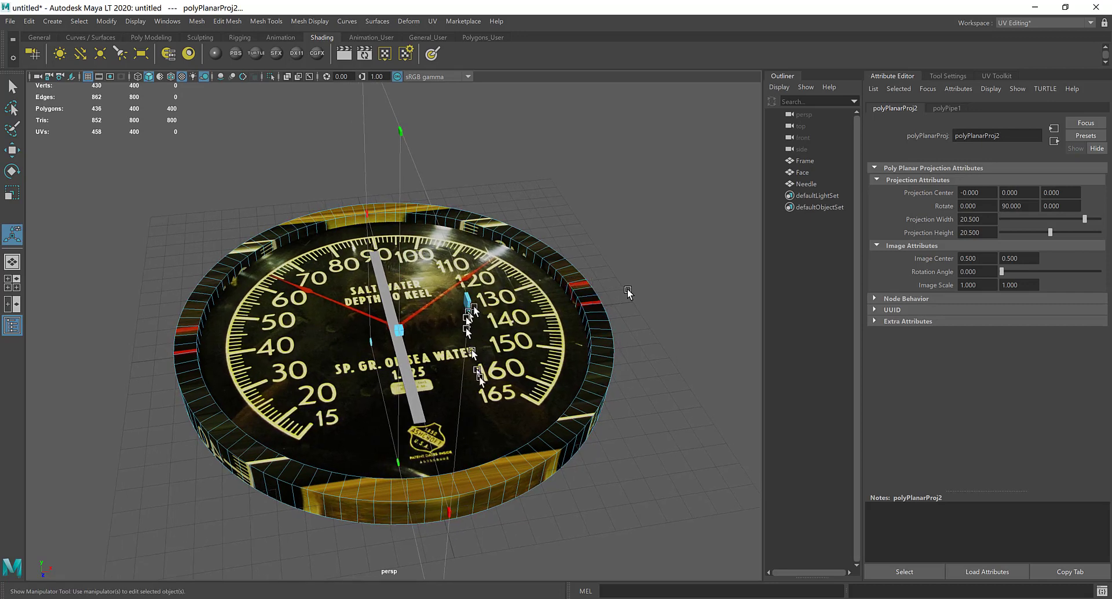
pyautogui.click(959, 206)
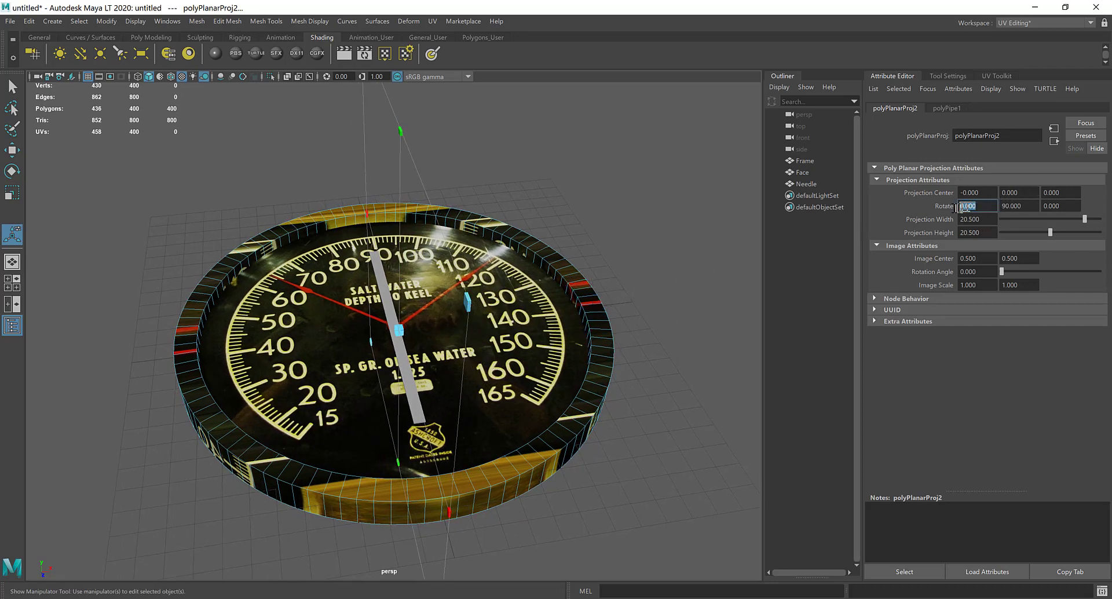
pyautogui.write('-90')
pyautogui.press('Return')
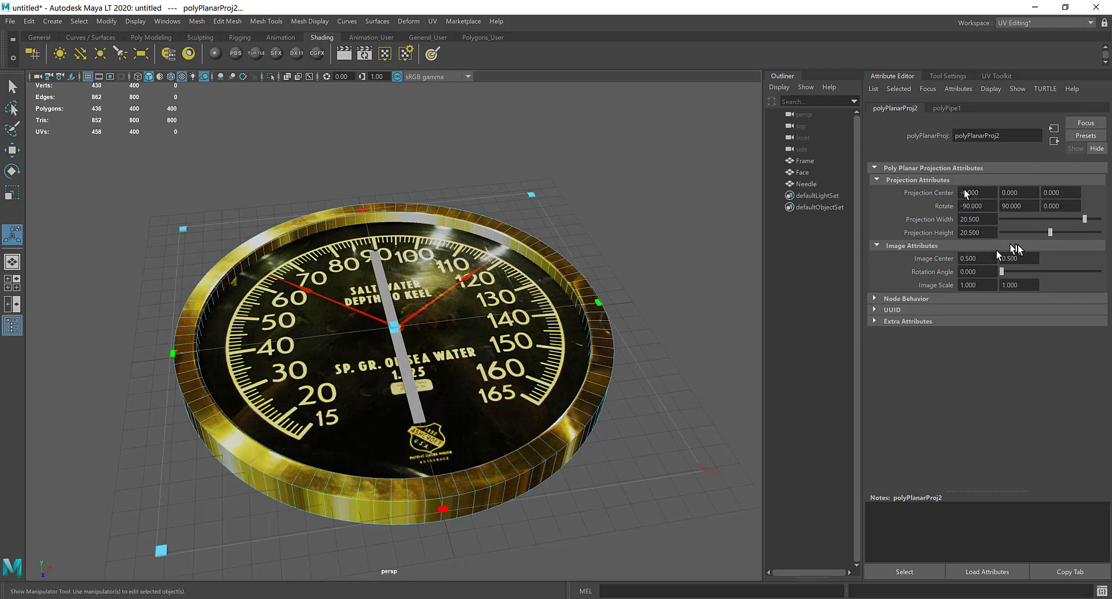
pyautogui.click(1007, 203)
pyautogui.write('0')
pyautogui.press('Return')
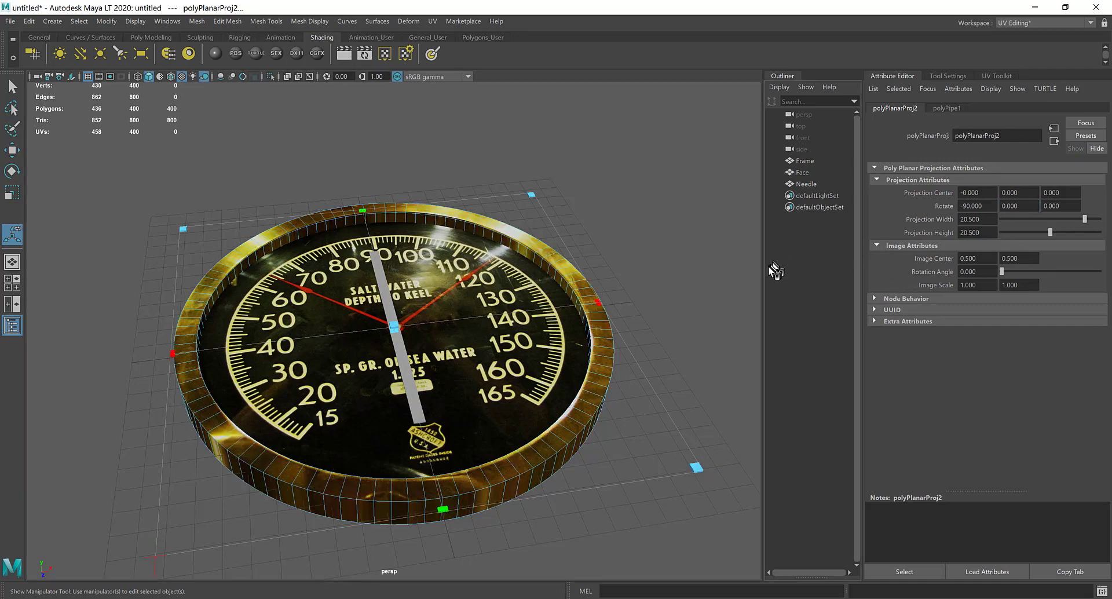
pyautogui.moveTo(727, 262)
pyautogui.keyDown('alt'); pyautogui.mouseDown()
pyautogui.moveTo(720, 269)
pyautogui.moveTo(740, 268)
pyautogui.mouseUp(); pyautogui.keyUp('alt')
pyautogui.click(776, 281)
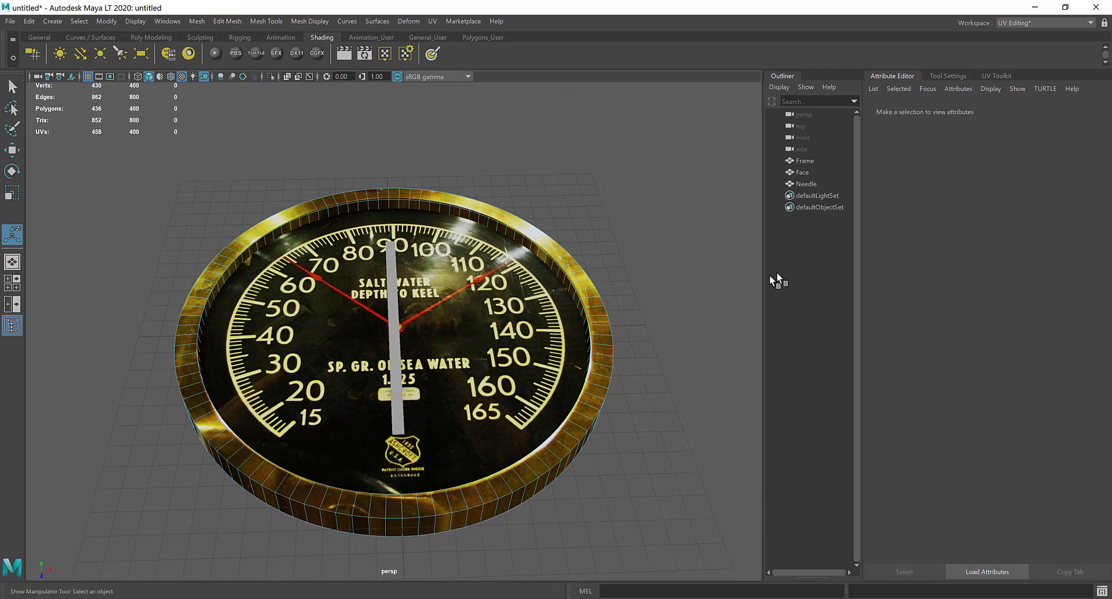
# - Assign a new Phong material to the Needle and use DepthGagueNeedle.png as a File texture for its color
pyautogui.click(805, 183)
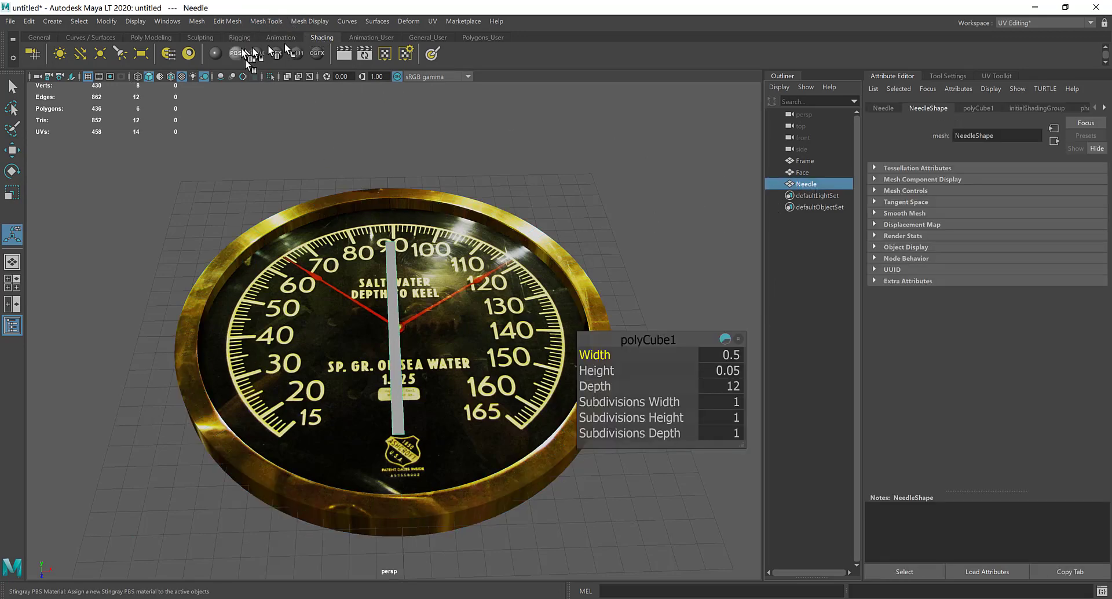
pyautogui.click(215, 57)
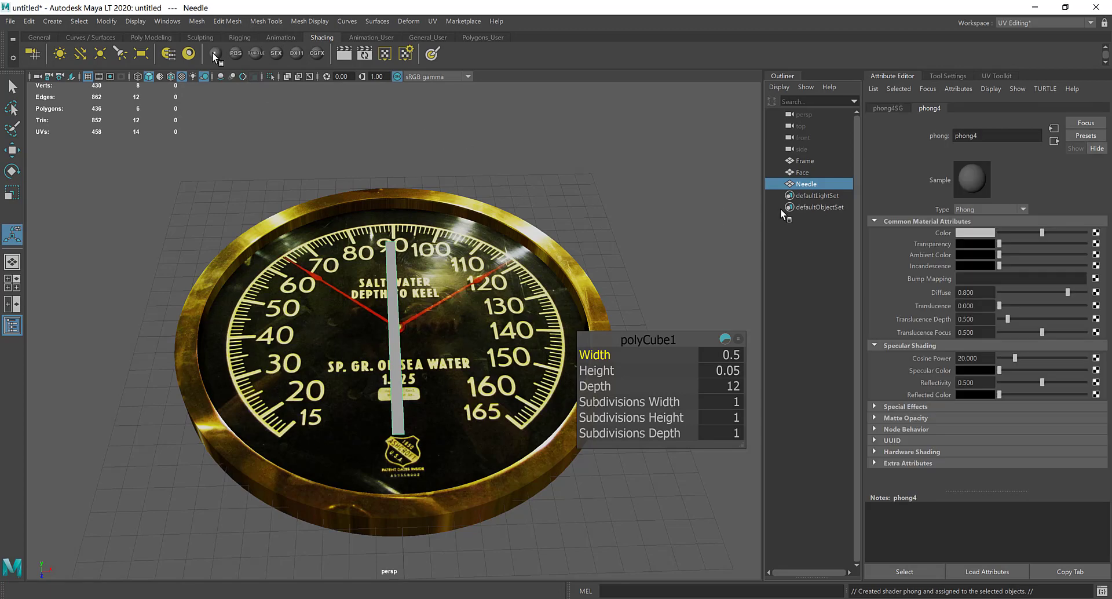
pyautogui.click(1097, 232)
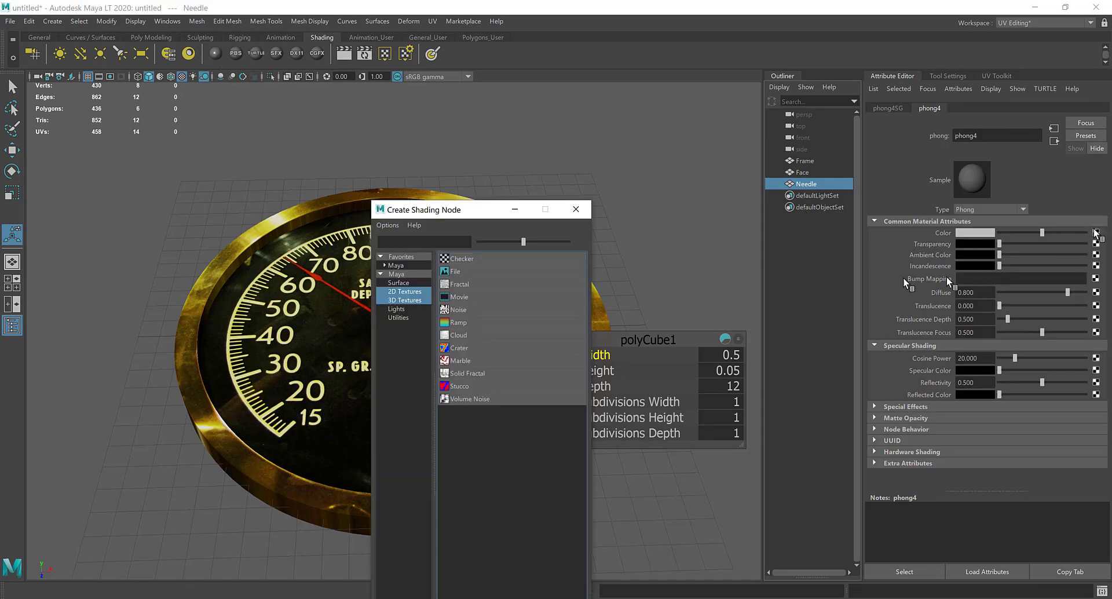
pyautogui.click(489, 268)
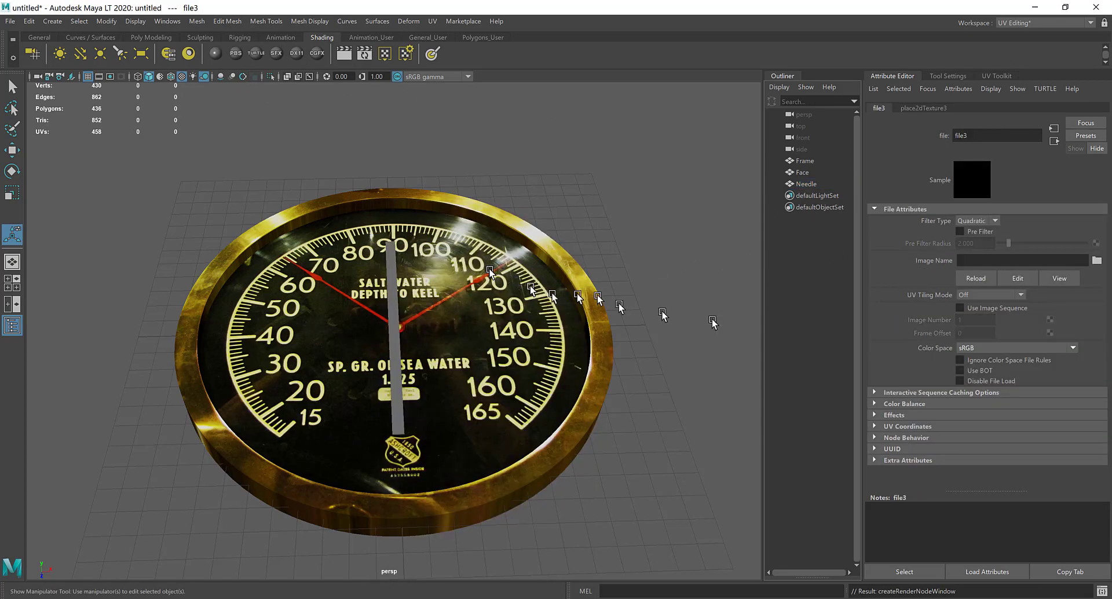
pyautogui.click(1097, 261)
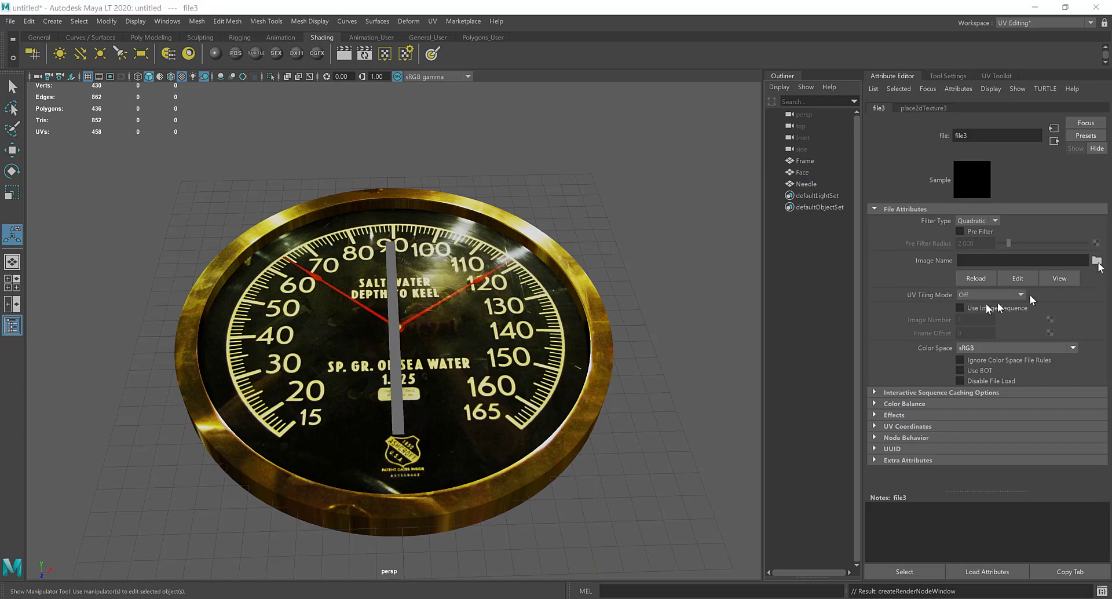
pyautogui.click(435, 270)
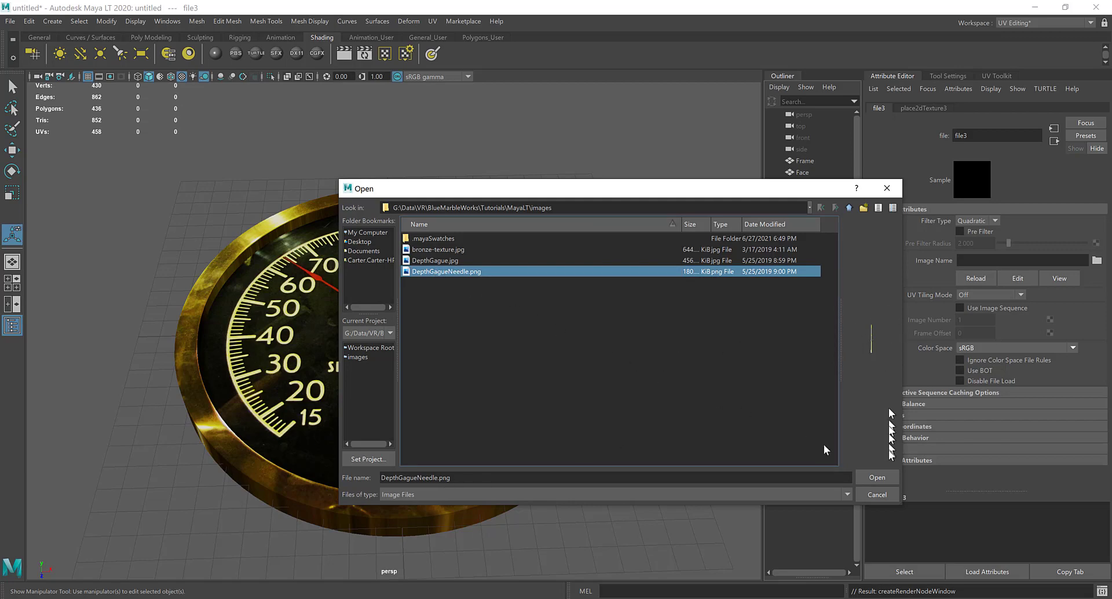
pyautogui.click(886, 476)
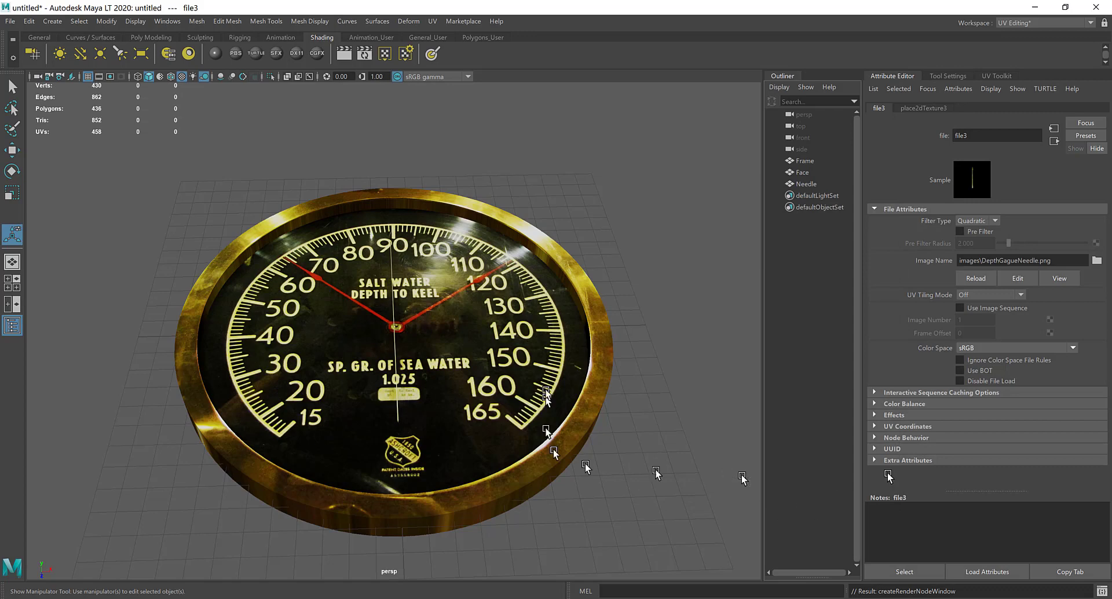
# - Select all faces of the Needle and apply a planar UV projection to them
pyautogui.scroll(1, 545, 385)
pyautogui.scroll(1, 463, 313)
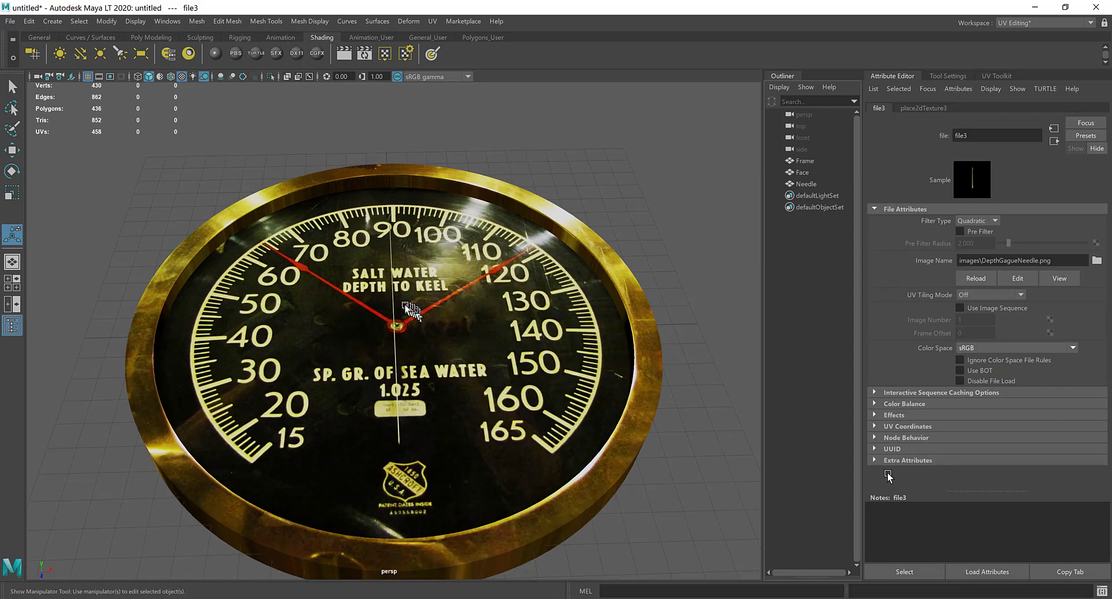
pyautogui.click(395, 277)
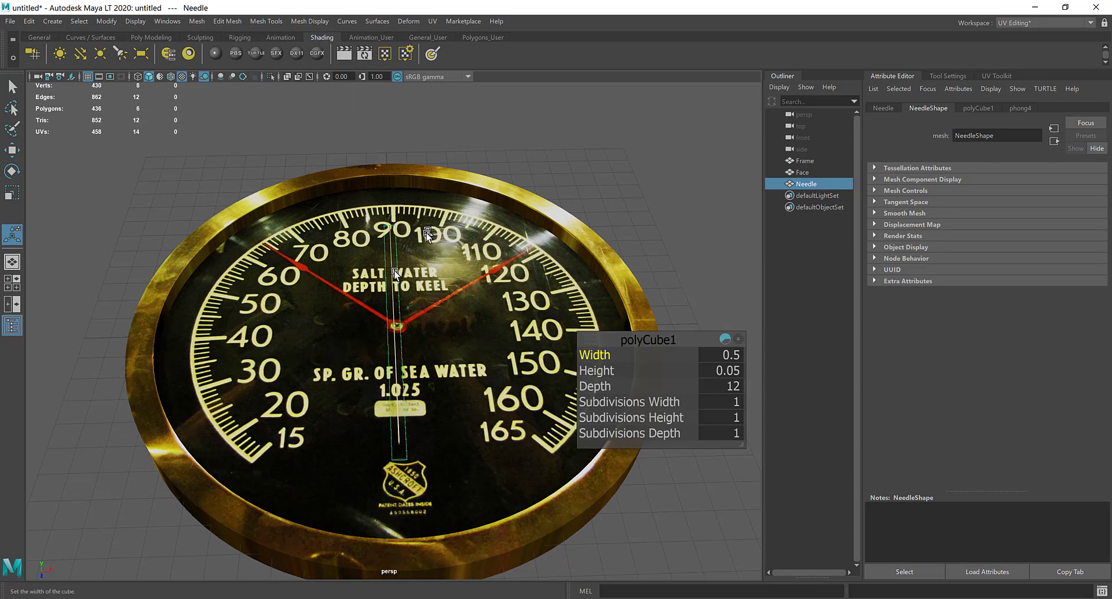
pyautogui.moveTo(394, 266); pyautogui.dragTo(397, 301, button='right')
pyautogui.moveTo(335, 211); pyautogui.dragTo(521, 466)
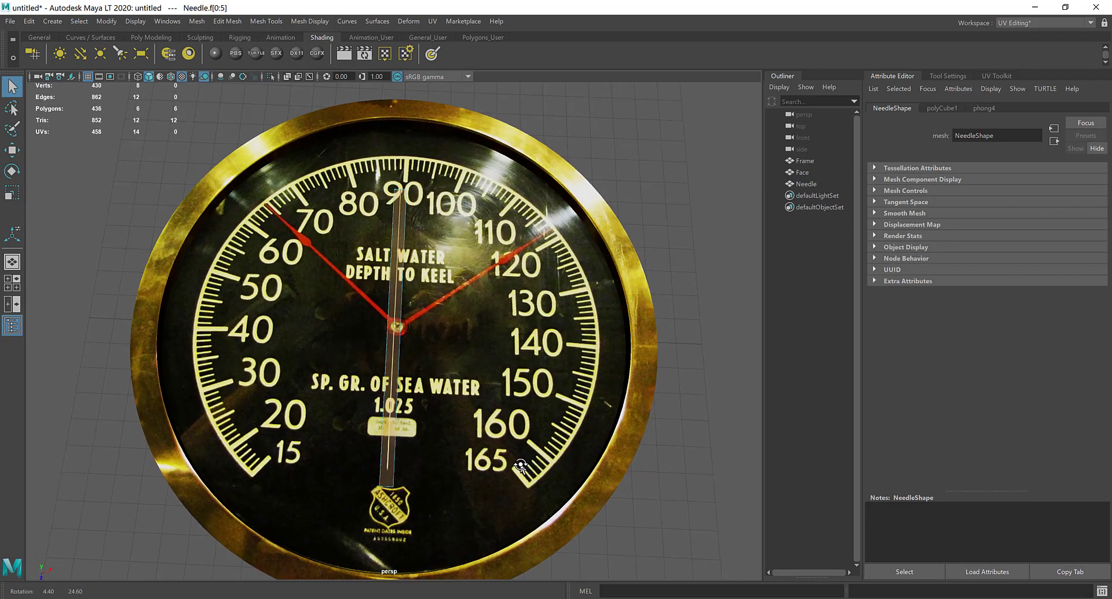
pyautogui.click(433, 21)
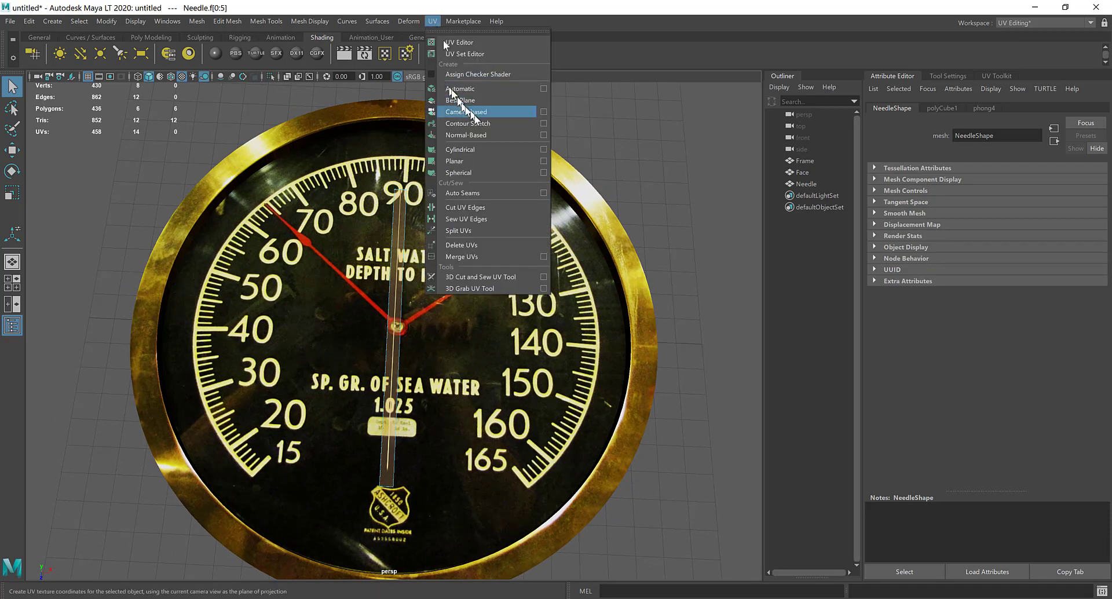
pyautogui.click(504, 161)
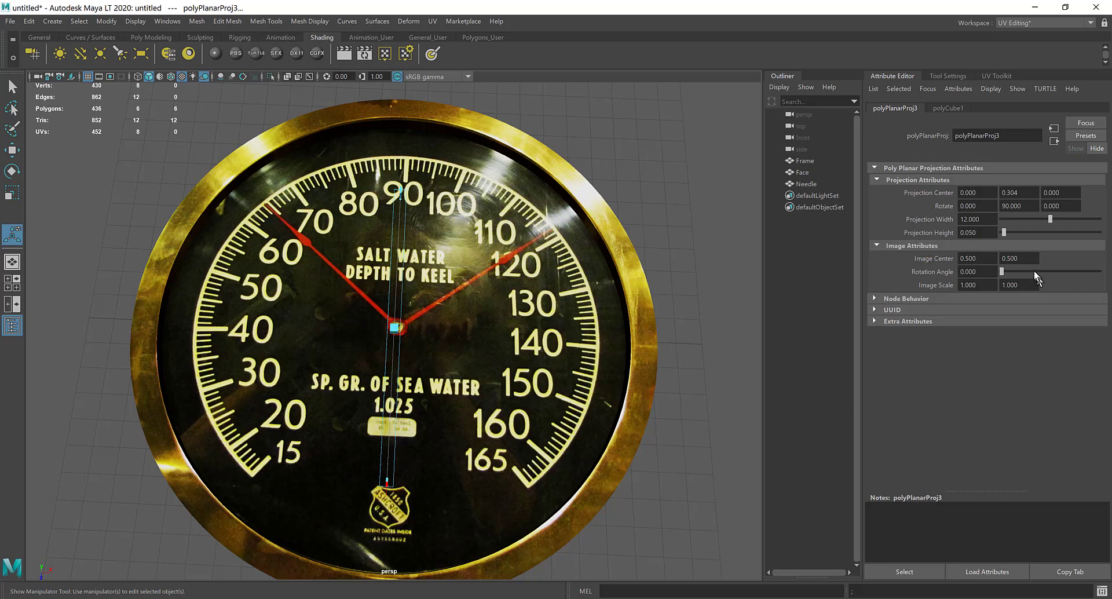
# - Set both the width and the height of the Needle's planar projection to 20.5
pyautogui.doubleClick(973, 219)
pyautogui.press('Return')
pyautogui.moveTo(987, 233); pyautogui.dragTo(962, 227)
pyautogui.press('Return')
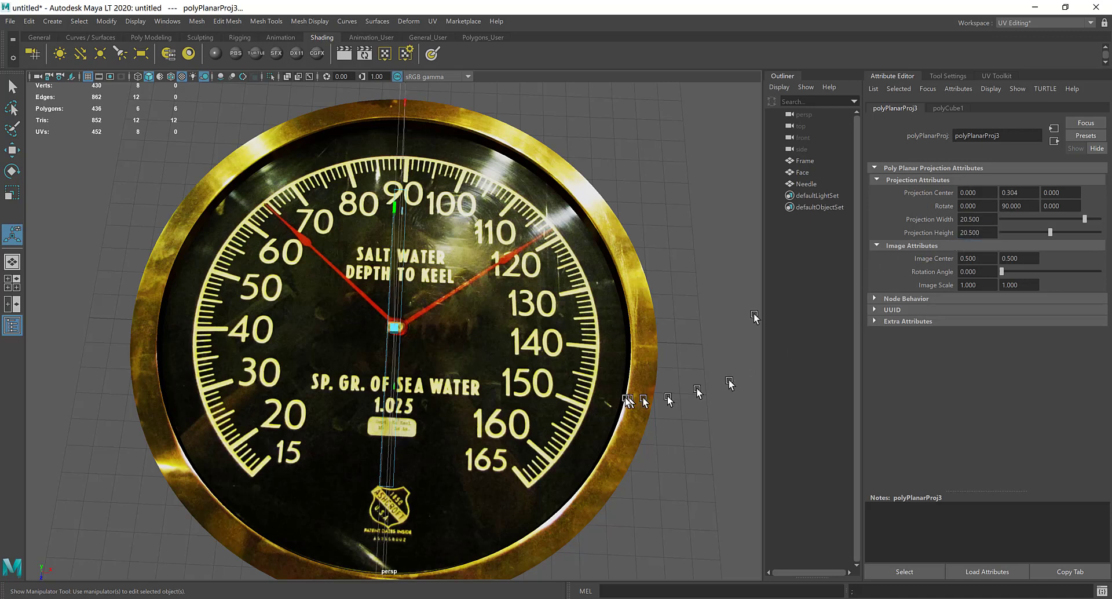
# - Rotate the Needle's planar projection to -90 in X and 0 in Y
pyautogui.keyDown('alt'); pyautogui.moveTo(597, 383); pyautogui.dragTo(592, 365); pyautogui.keyUp('alt')
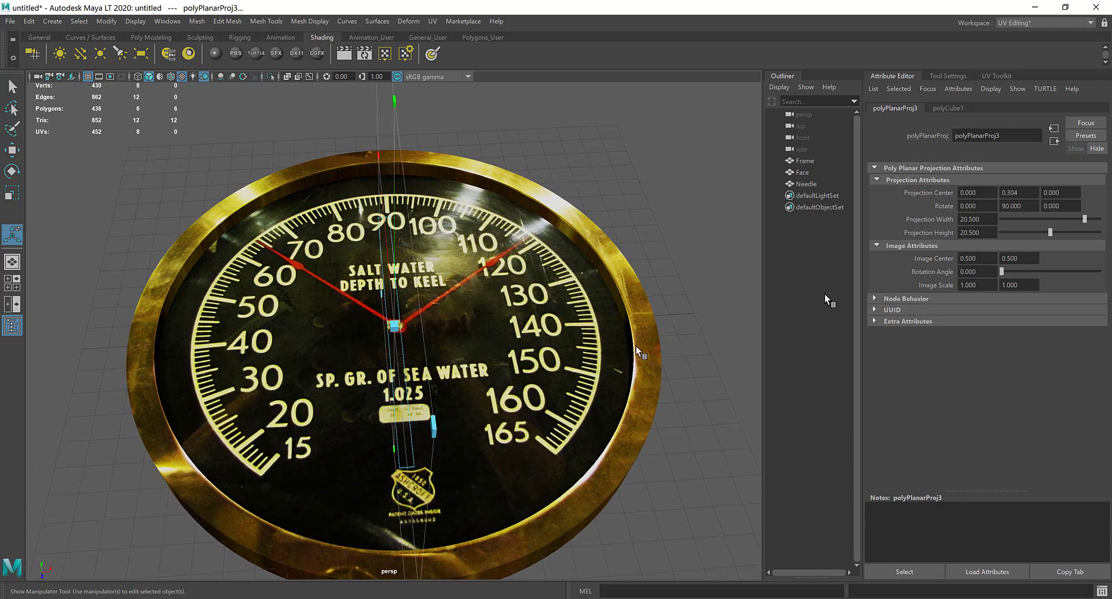
pyautogui.click(962, 206)
pyautogui.write('-90')
pyautogui.press('Return')
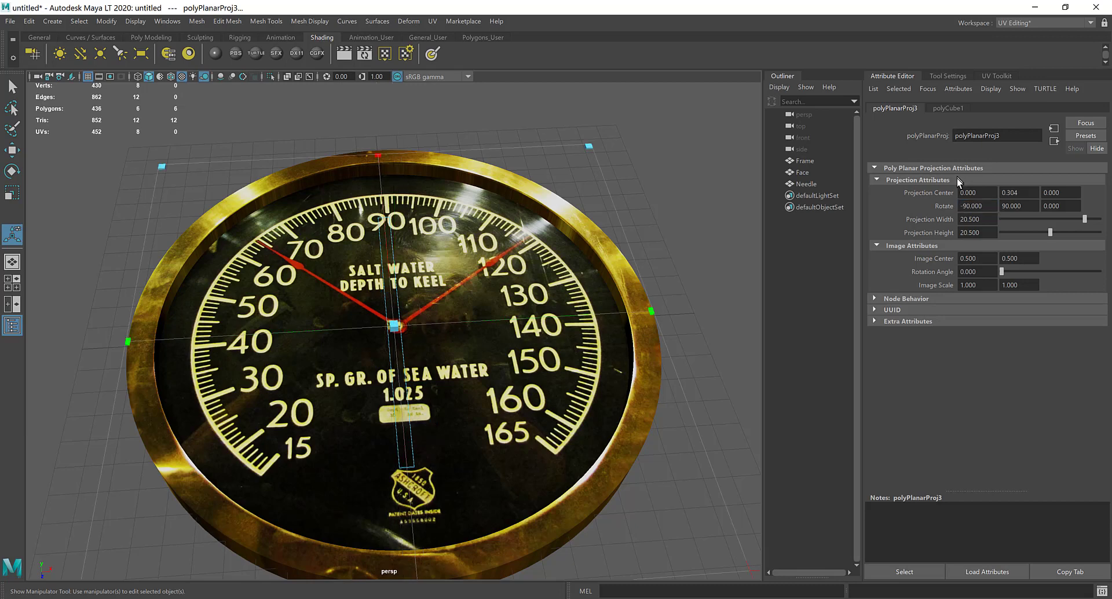
pyautogui.doubleClick(1029, 206)
pyautogui.write('0')
pyautogui.press('Return')
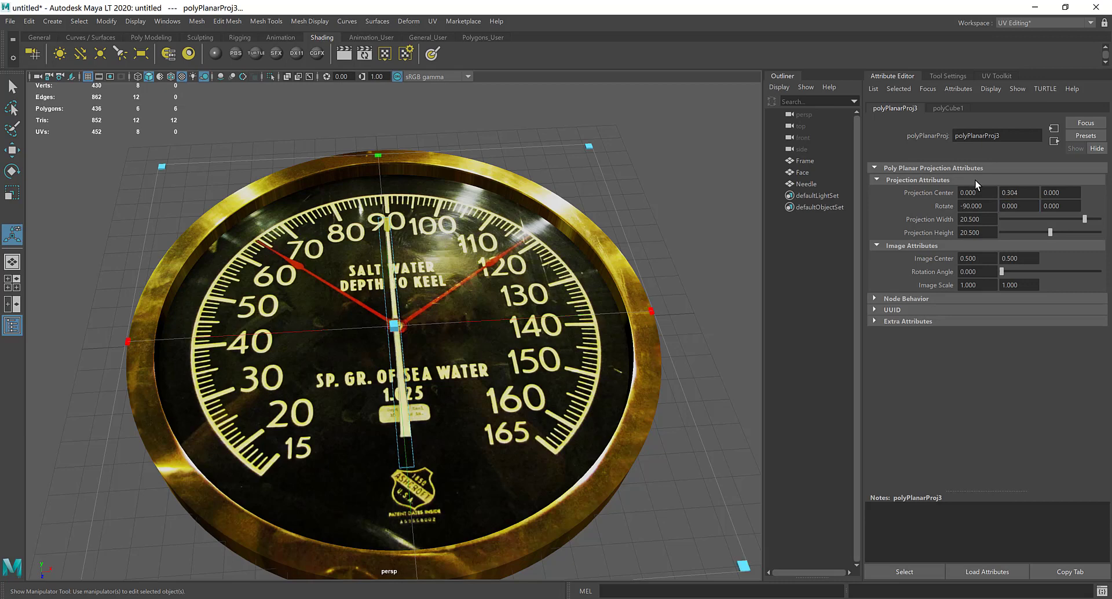
# - Shift the Needle's projection center to about -0.07 in X and 1.09 in Z to fit the needle image within the mesh
pyautogui.moveTo(574, 284)
pyautogui.keyDown('alt'); pyautogui.mouseDown()
pyautogui.moveTo(564, 279)
pyautogui.moveTo(575, 298)
pyautogui.mouseUp(); pyautogui.keyUp('alt')
pyautogui.scroll(3, 575, 297)
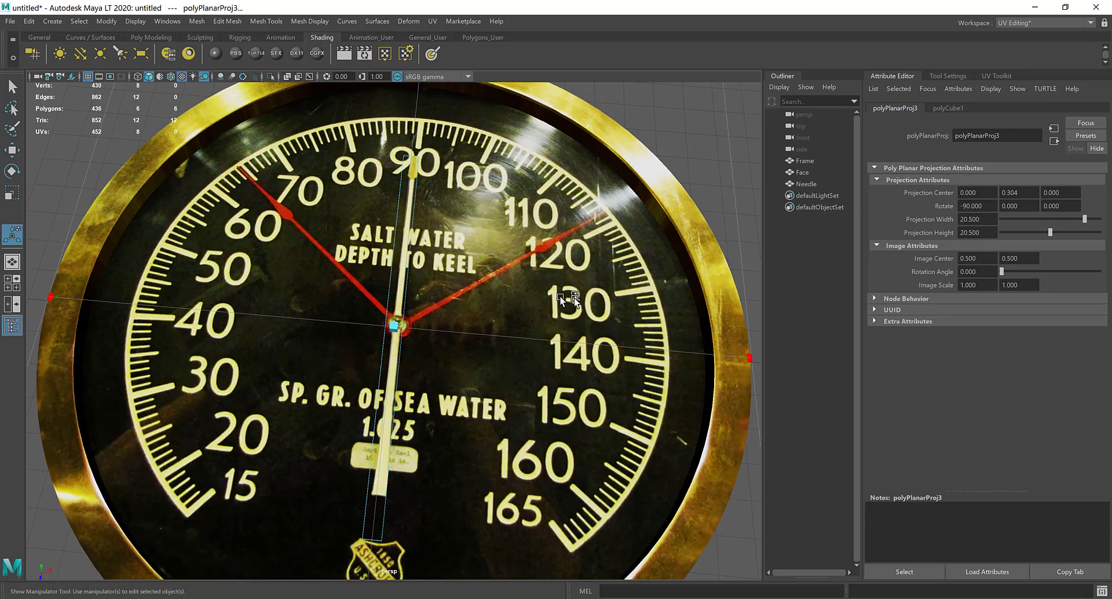
pyautogui.keyDown('alt'); pyautogui.moveTo(467, 331); pyautogui.dragTo(467, 336); pyautogui.keyUp('alt')
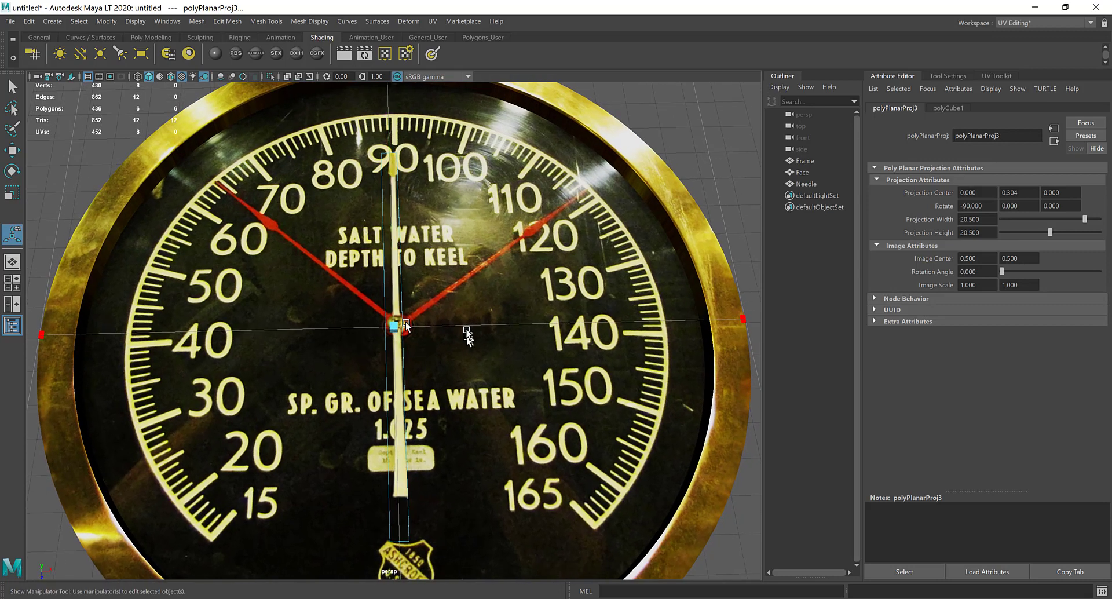
pyautogui.moveTo(392, 325); pyautogui.dragTo(392, 356)
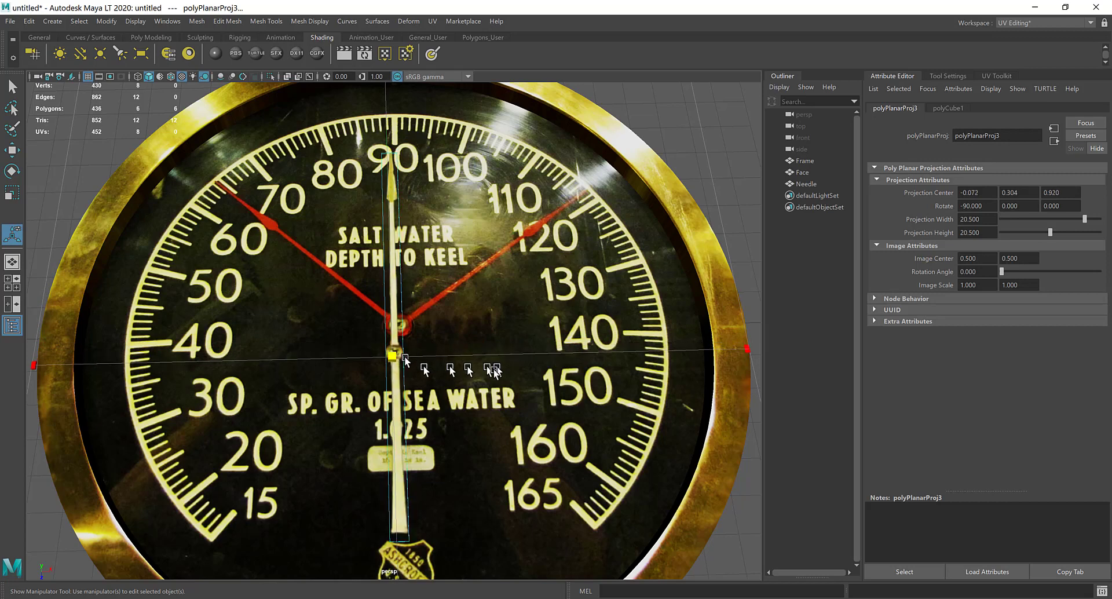
pyautogui.keyDown('alt'); pyautogui.moveTo(512, 374); pyautogui.dragTo(521, 379); pyautogui.keyUp('alt')
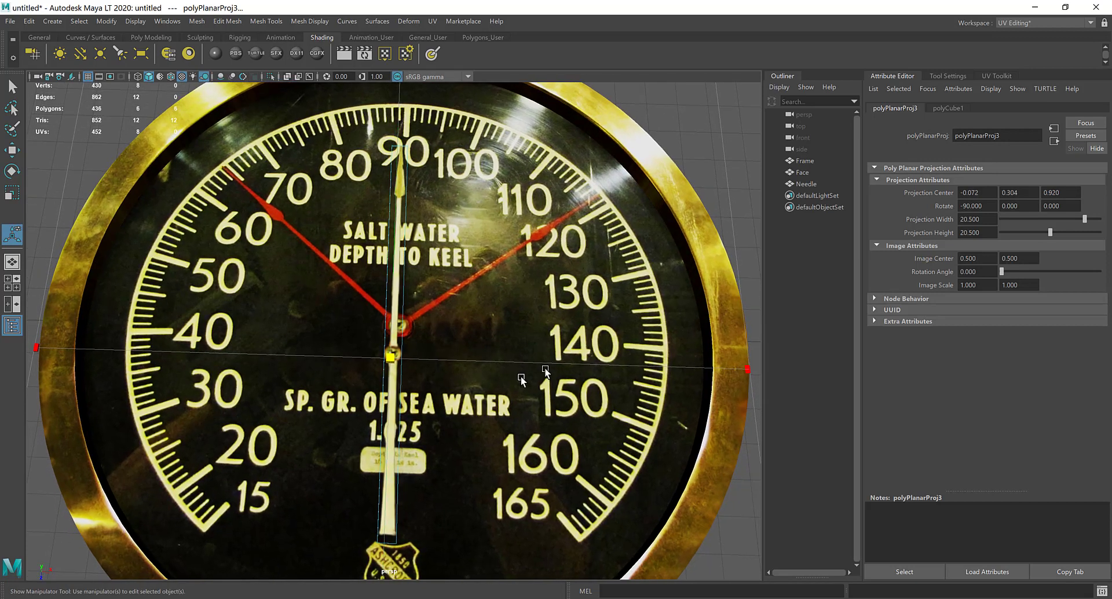
pyautogui.moveTo(398, 358); pyautogui.dragTo(393, 363)
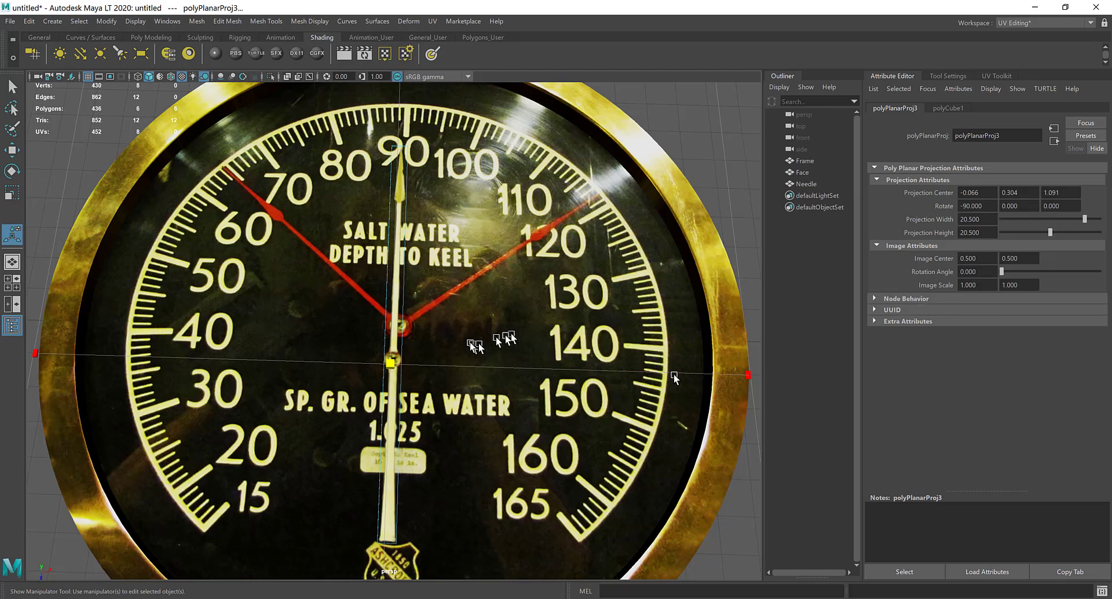
# - Test-rotate the Needle to check where its pivot lies relative to the hub
pyautogui.click(12, 171)
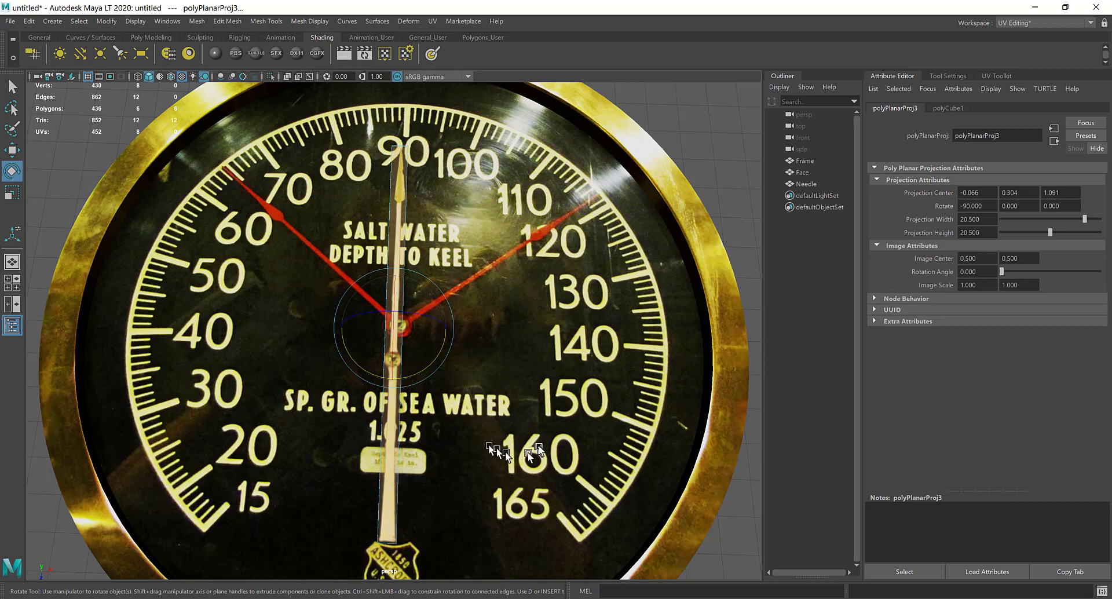
pyautogui.scroll(-2, 538, 449)
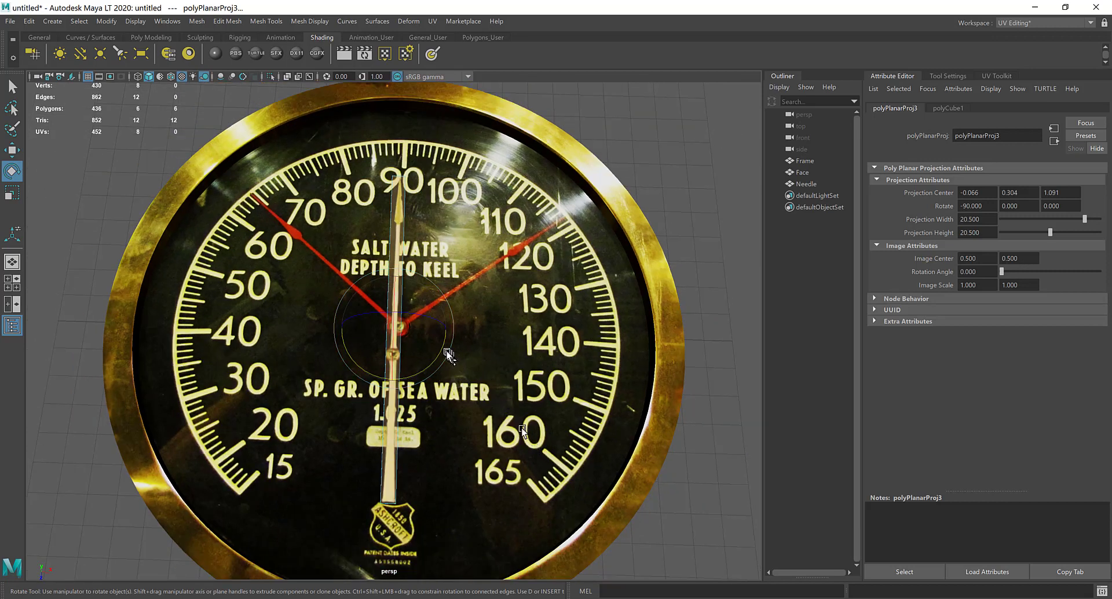
pyautogui.moveTo(444, 346); pyautogui.dragTo(465, 356)
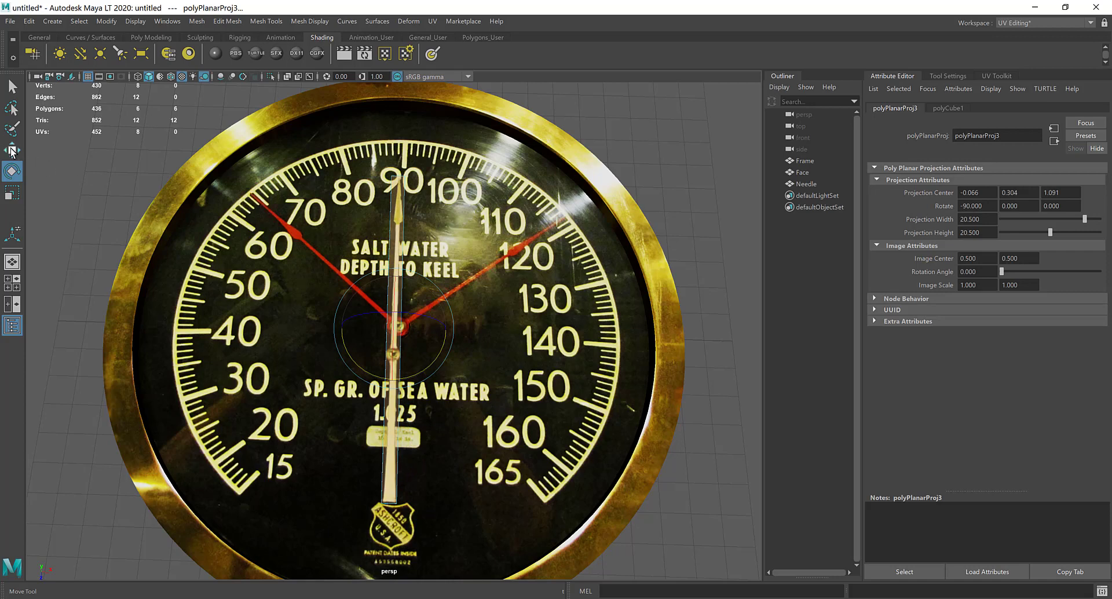
# - Move the Needle to about 0.125 in X and shift it along Z so its hub sits over the gauge face's center
pyautogui.click(12, 151)
pyautogui.scroll(4, 337, 321)
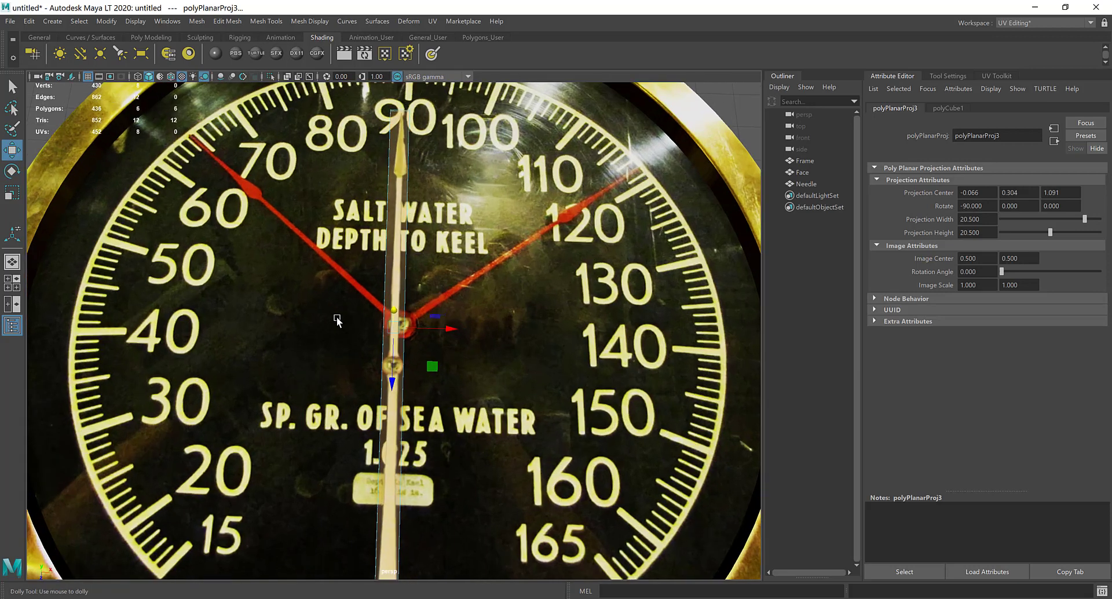
pyautogui.scroll(1, 338, 320)
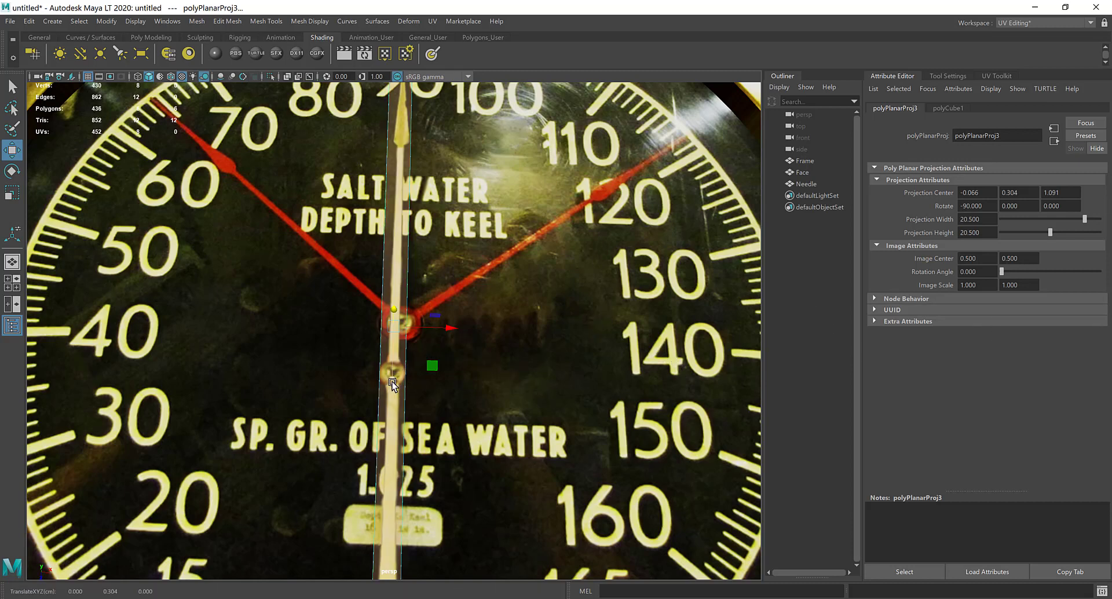
pyautogui.moveTo(392, 382); pyautogui.dragTo(393, 336)
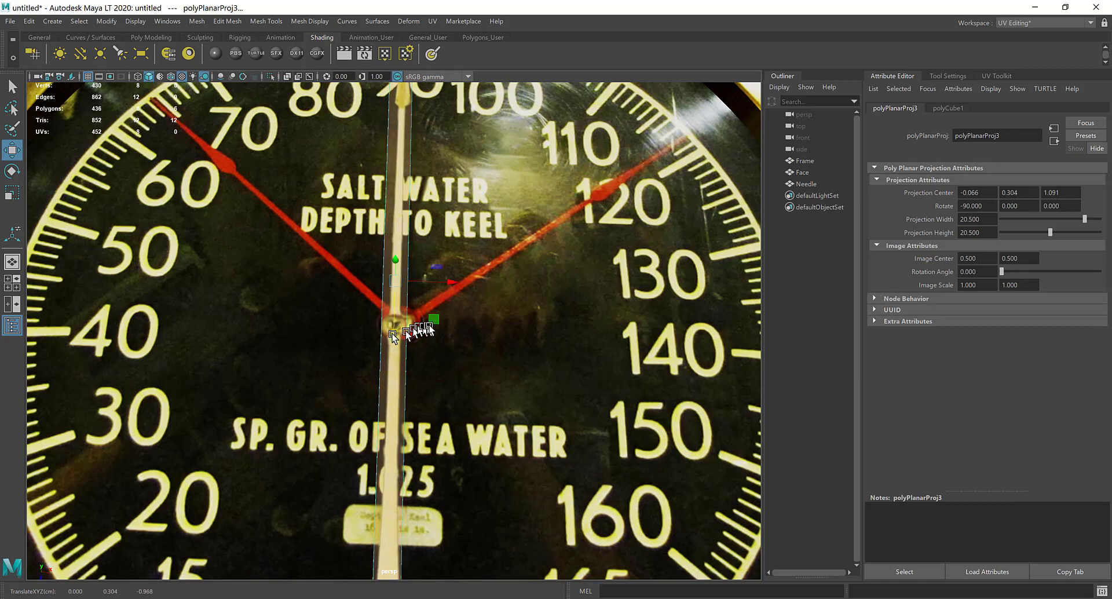
pyautogui.moveTo(456, 284); pyautogui.dragTo(464, 287)
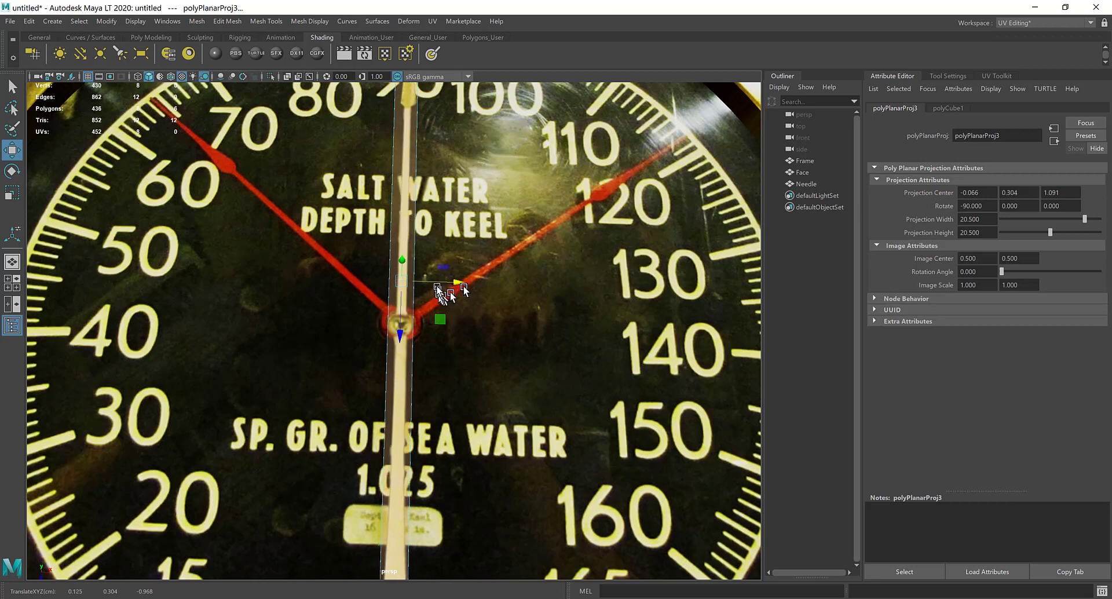
pyautogui.scroll(4, 403, 336)
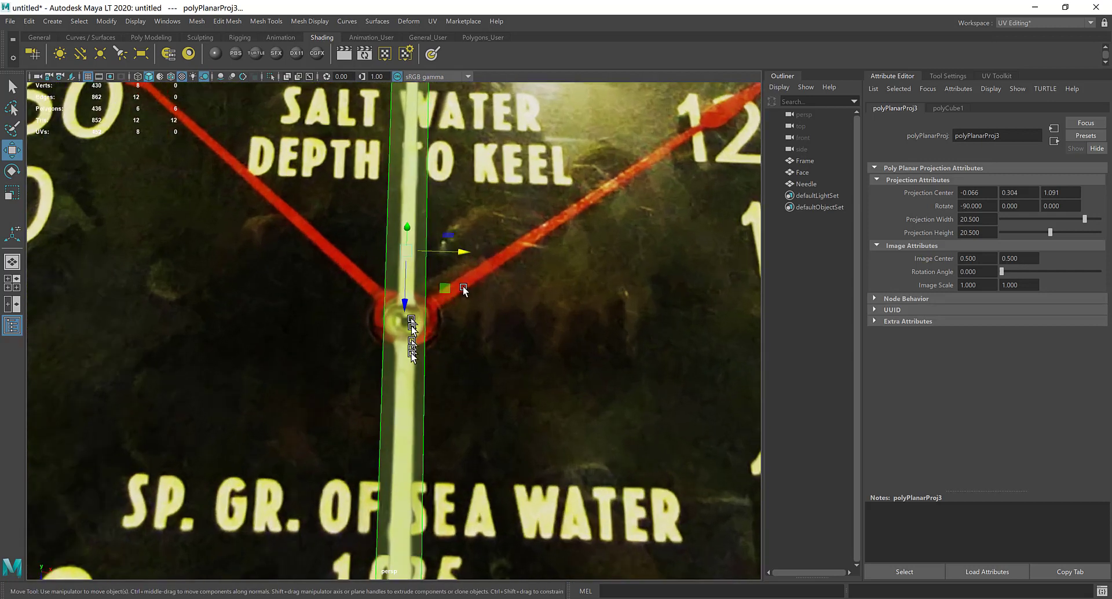
pyautogui.moveTo(405, 305); pyautogui.dragTo(407, 324)
pyautogui.scroll(-4, 320, 357)
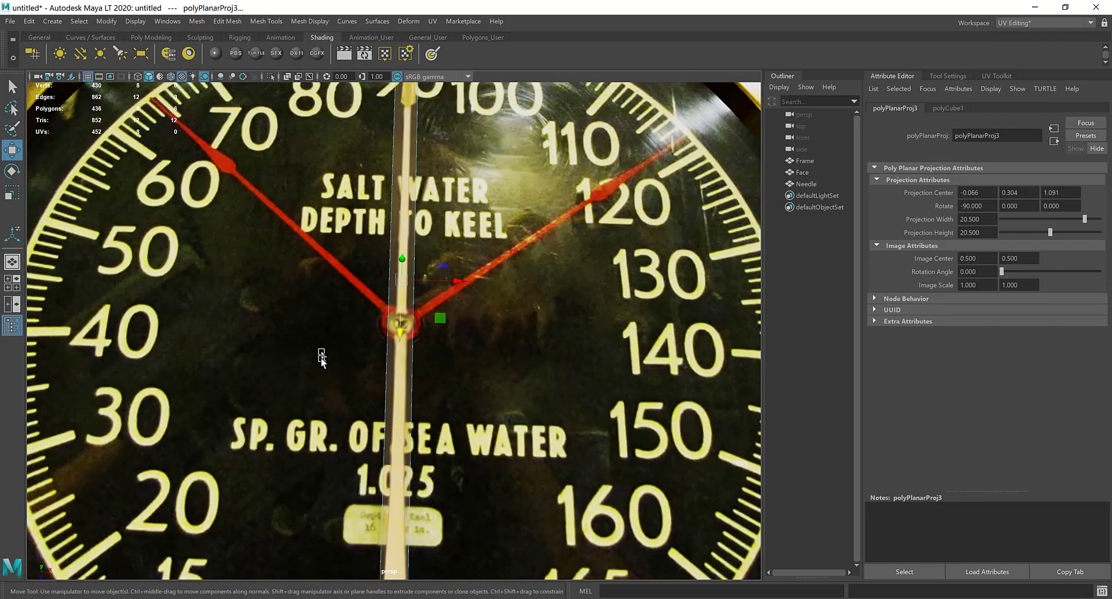
# - Test the repositioned Needle's rotation to check whether it turns about the gauge's center
pyautogui.click(14, 171)
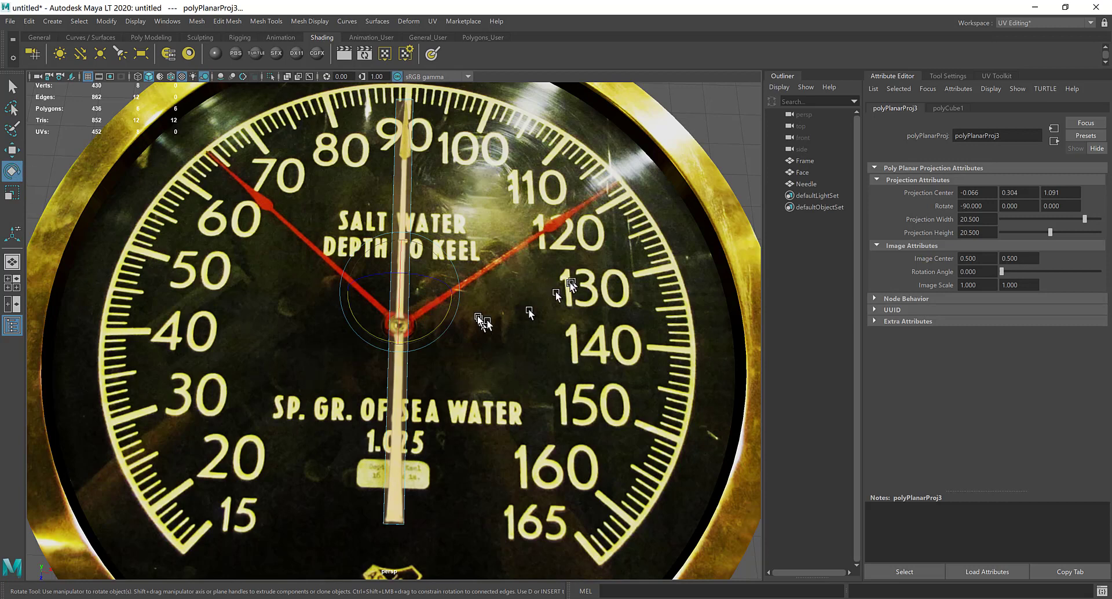
pyautogui.scroll(-2, 559, 288)
pyautogui.scroll(-1, 571, 285)
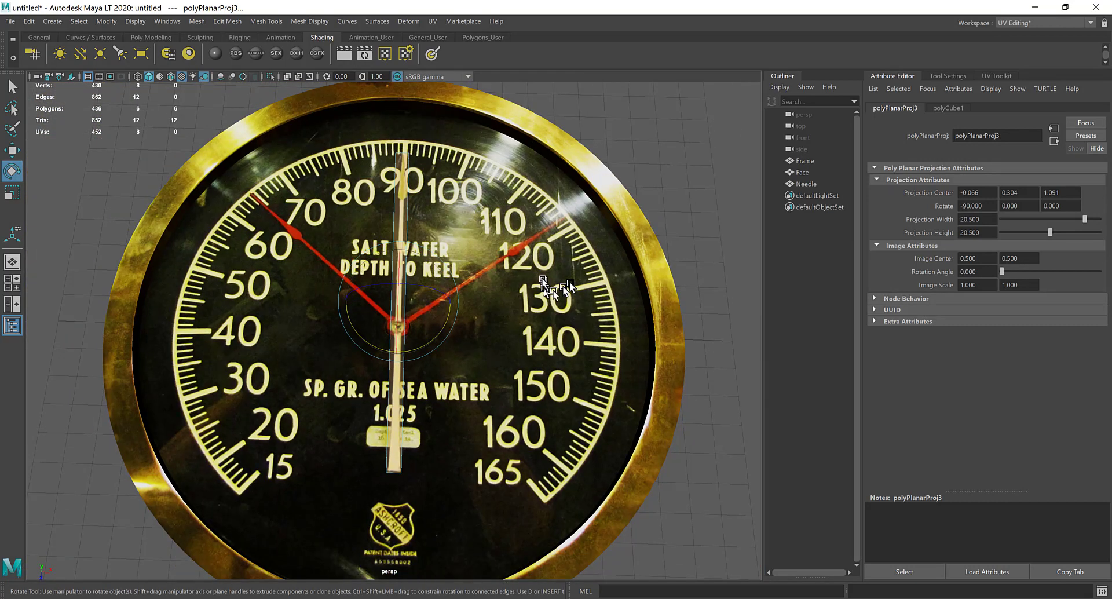
pyautogui.moveTo(444, 332); pyautogui.dragTo(512, 362)
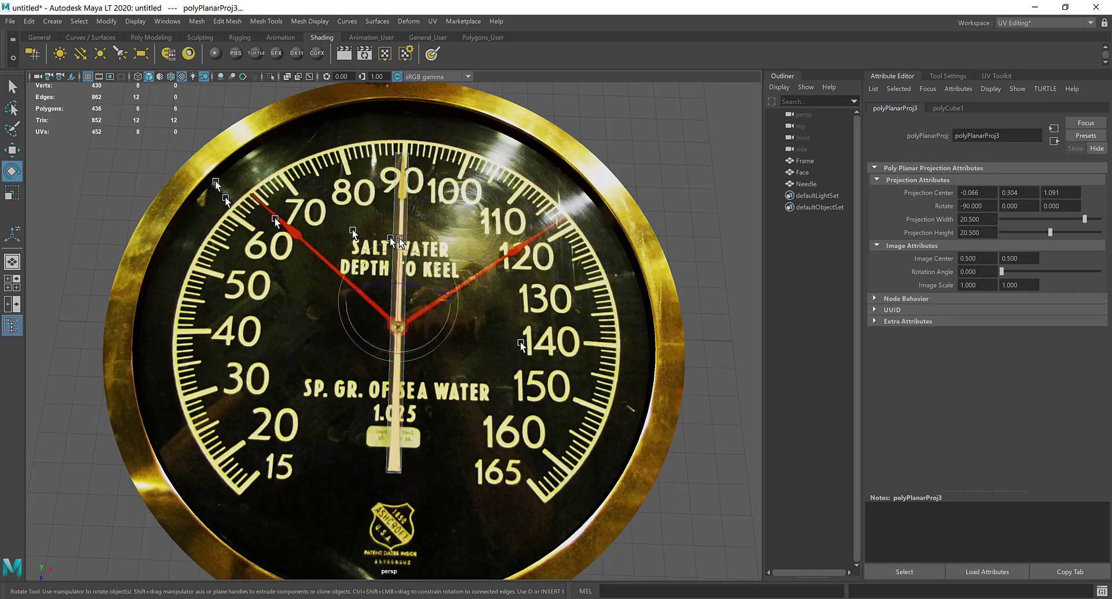
# - Move the Needle's custom pivot along Z to about -0.061 so it sits at the center of the hub
pyautogui.scroll(8, 520, 344)
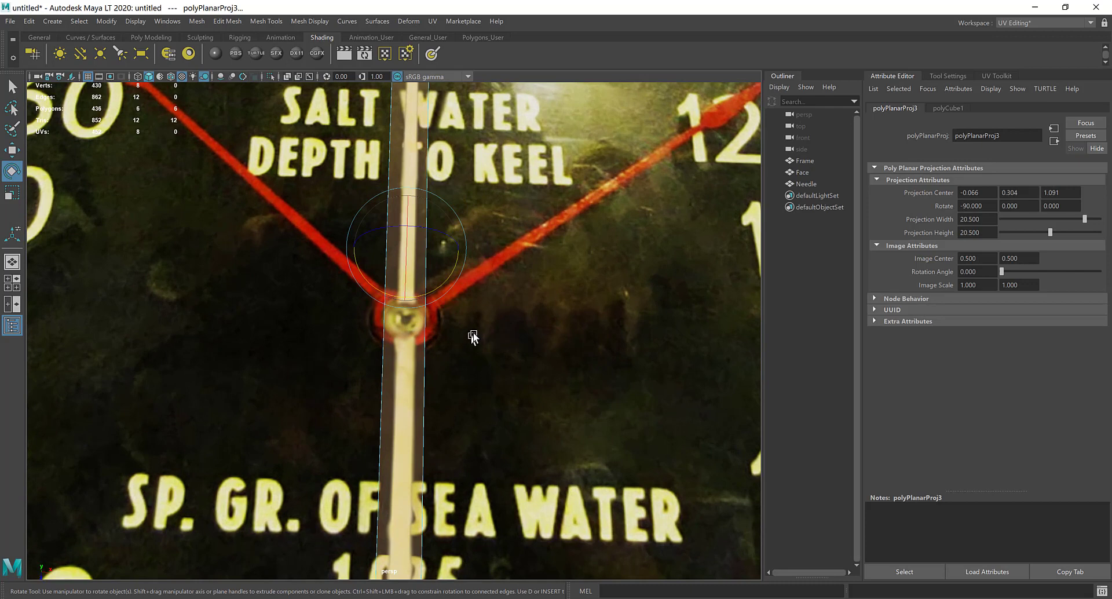
pyautogui.scroll(2, 472, 338)
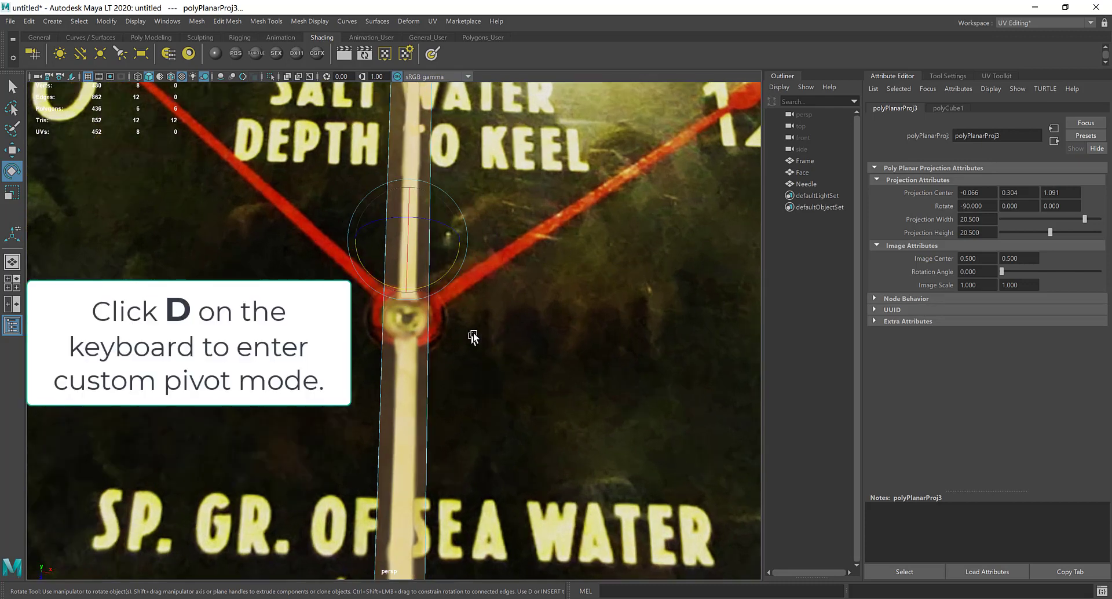
pyautogui.press('d')
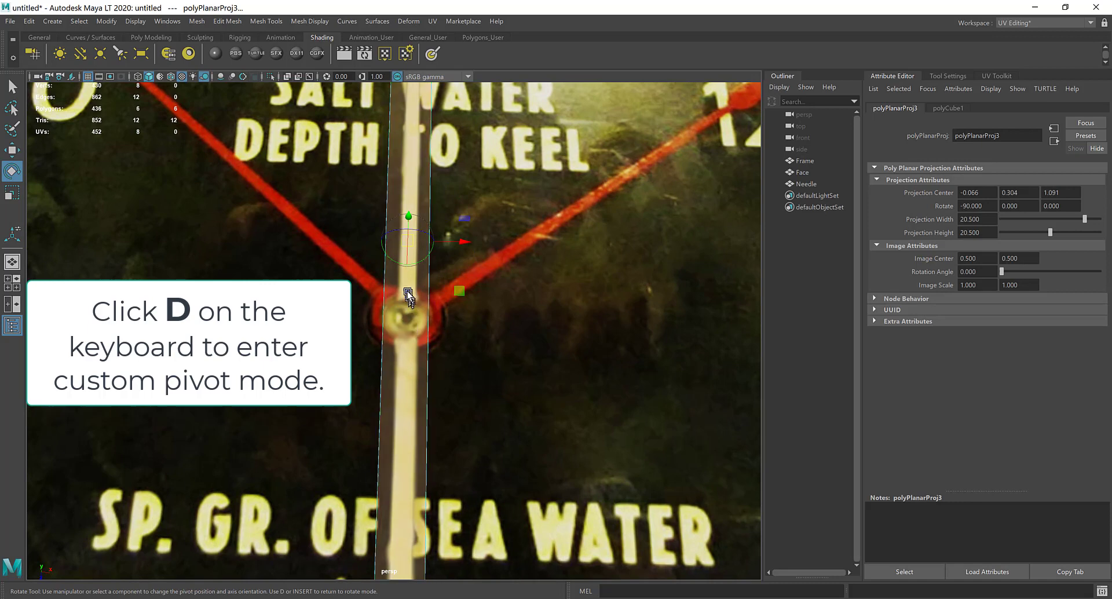
pyautogui.moveTo(408, 295); pyautogui.dragTo(408, 371)
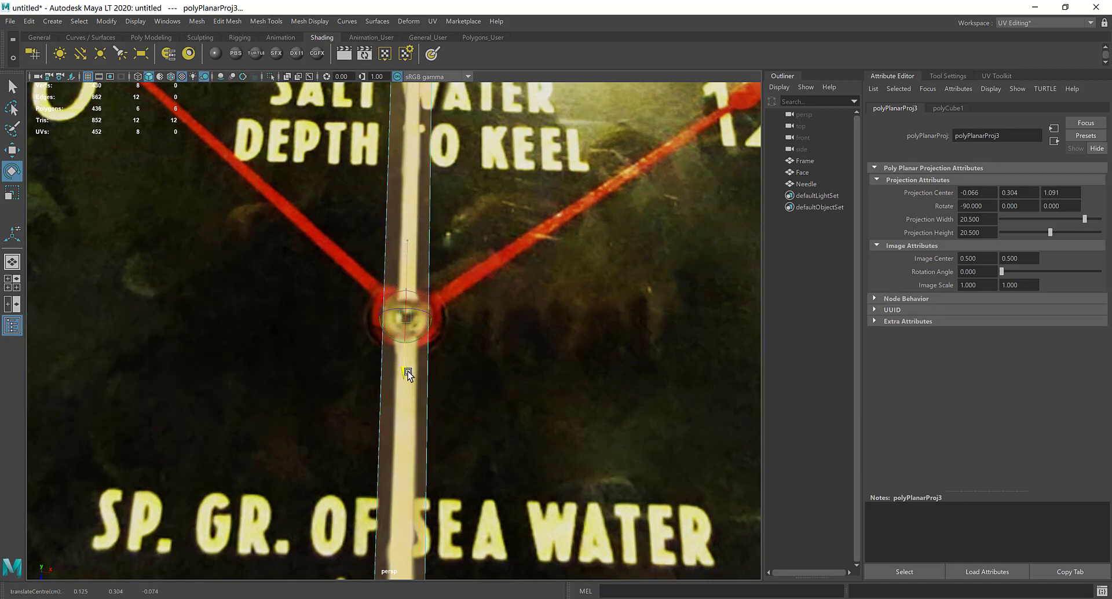
pyautogui.keyDown('alt'); pyautogui.moveTo(407, 371); pyautogui.dragTo(427, 384, button='right'); pyautogui.keyUp('alt')
pyautogui.moveTo(419, 360); pyautogui.dragTo(420, 358)
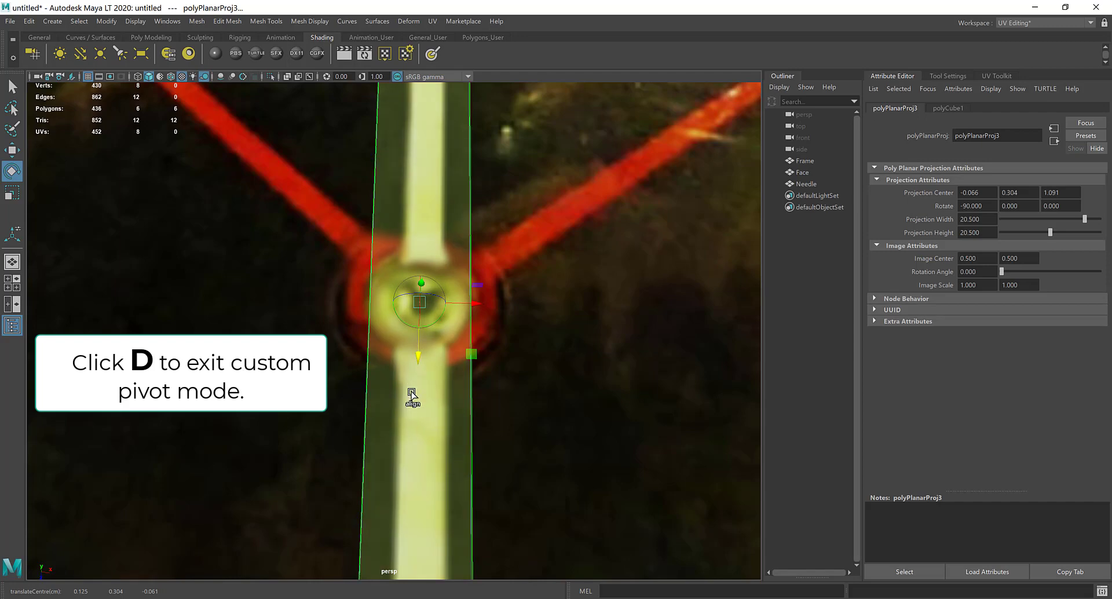
pyautogui.press('d')
# - Test-rotate the Needle about its new pivot over the gauge face and clear the selection
pyautogui.keyDown('alt'); pyautogui.moveTo(281, 408); pyautogui.dragTo(115, 406, button='right'); pyautogui.keyUp('alt')
pyautogui.keyDown('alt'); pyautogui.moveTo(313, 347); pyautogui.dragTo(273, 346, button='right'); pyautogui.keyUp('alt')
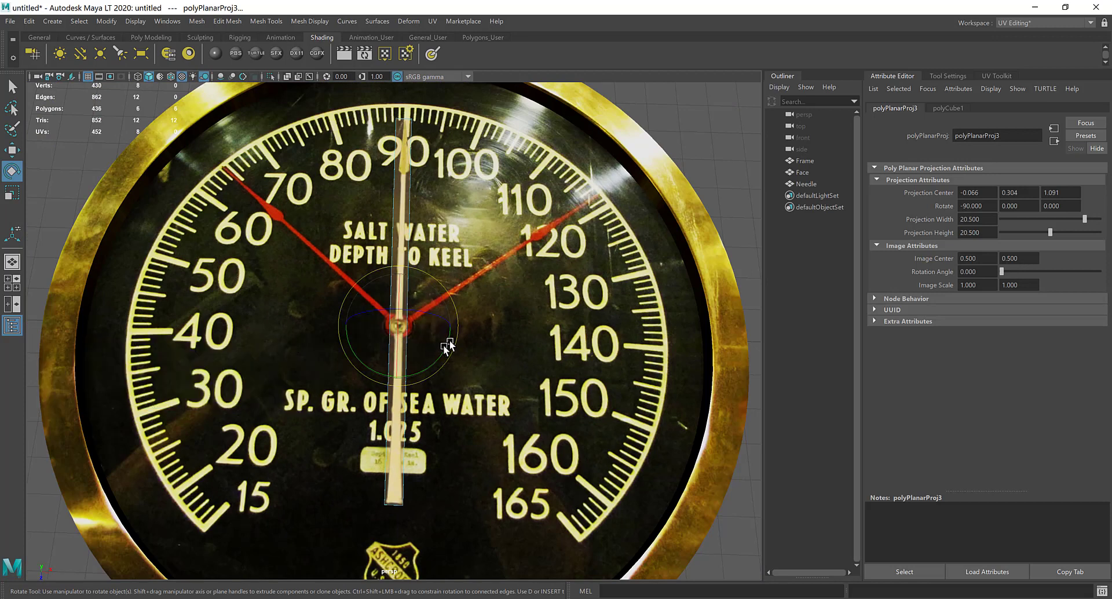
pyautogui.moveTo(445, 351); pyautogui.dragTo(617, 427)
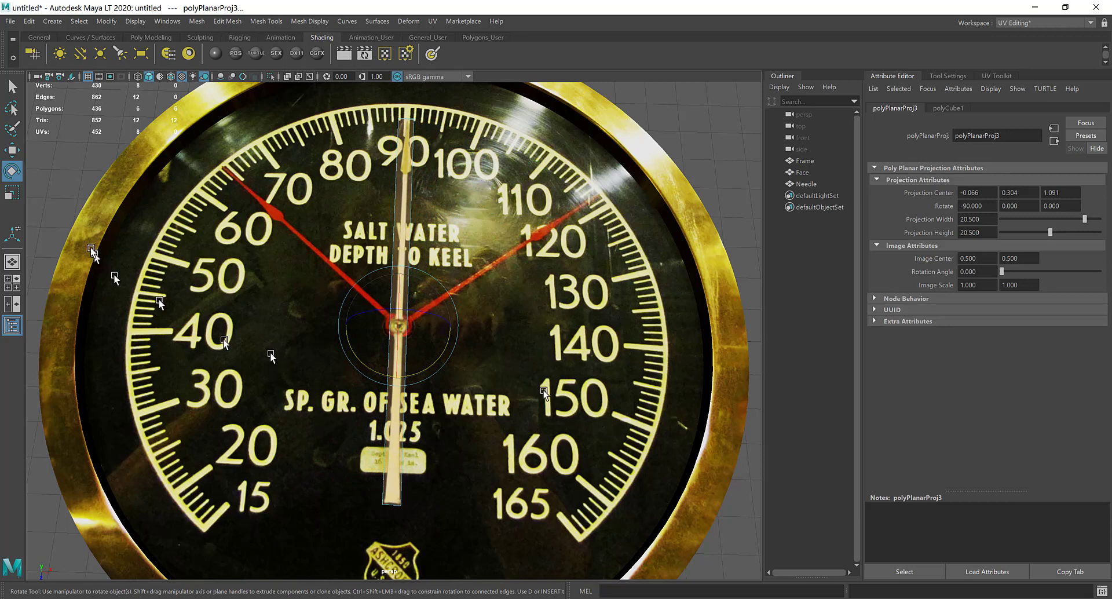
pyautogui.click(13, 86)
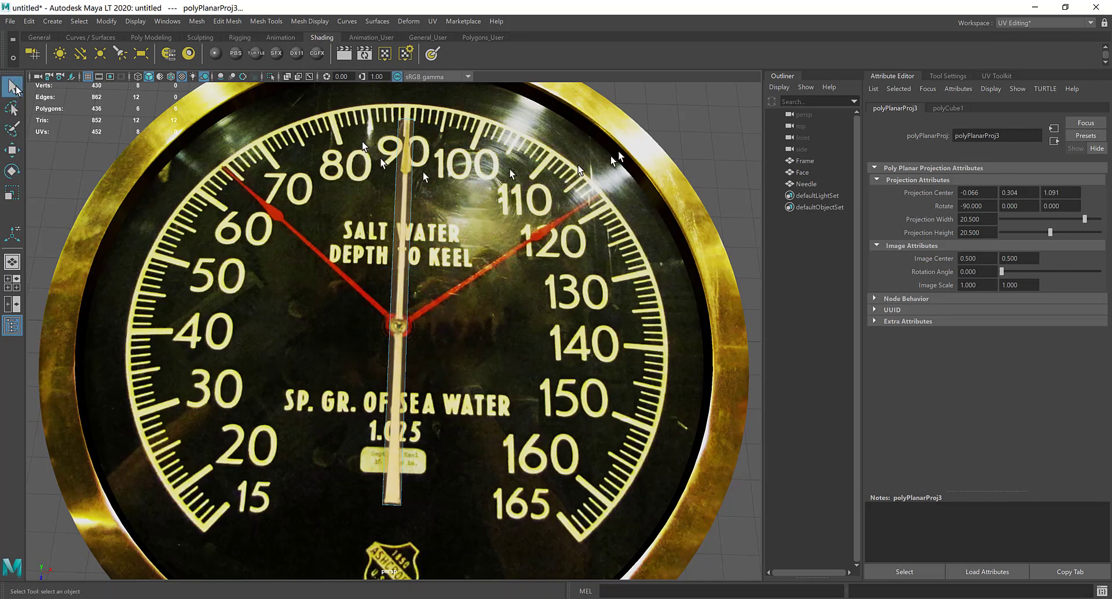
pyautogui.click(713, 127)
pyautogui.scroll(-3, 712, 126)
# - Save the scene as a Maya LT file named DepthGauge in the MayaLT folder
pyautogui.click(9, 21)
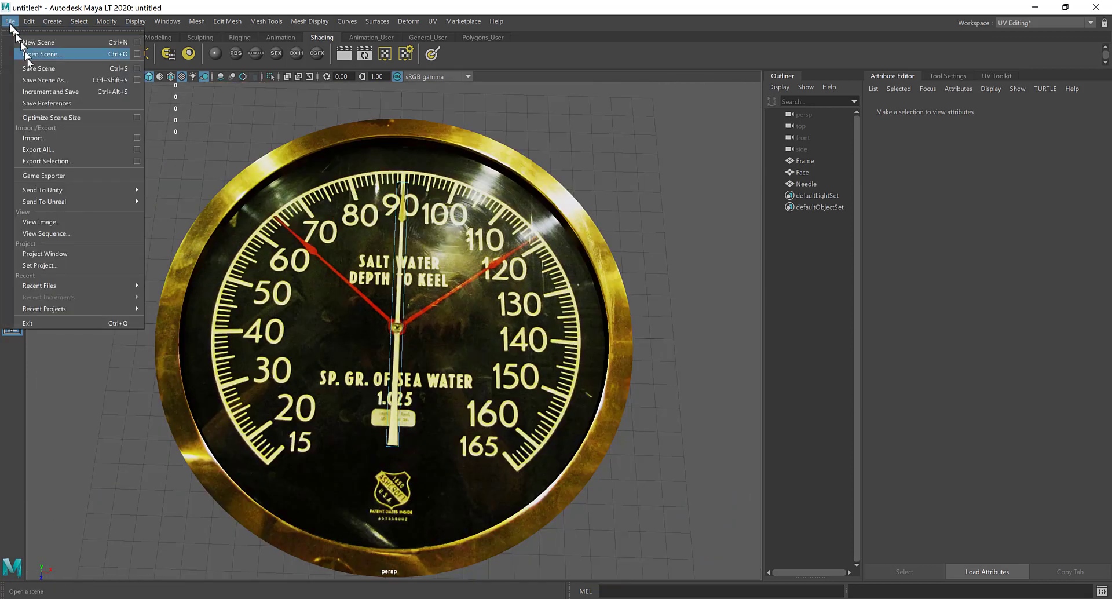
pyautogui.click(41, 78)
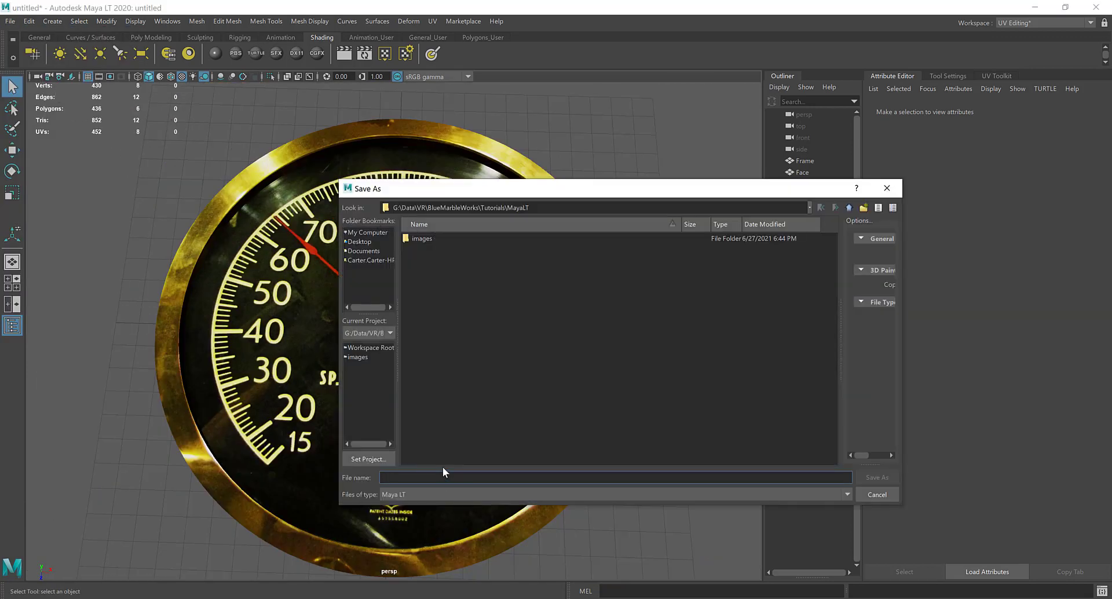
pyautogui.write('Dept')
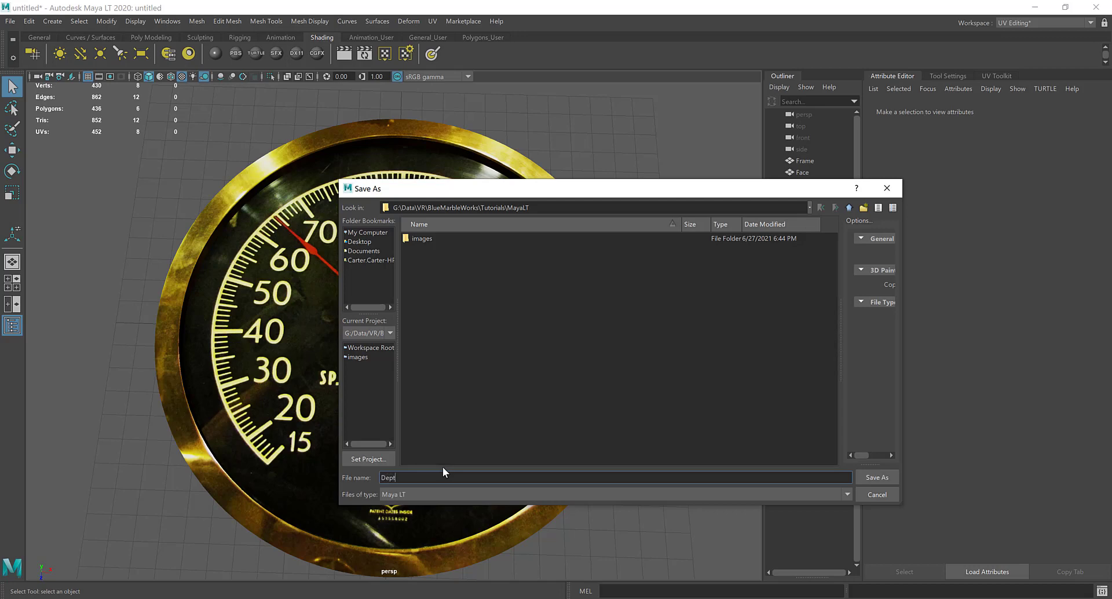
pyautogui.write('hGauge')
pyautogui.press('Return')
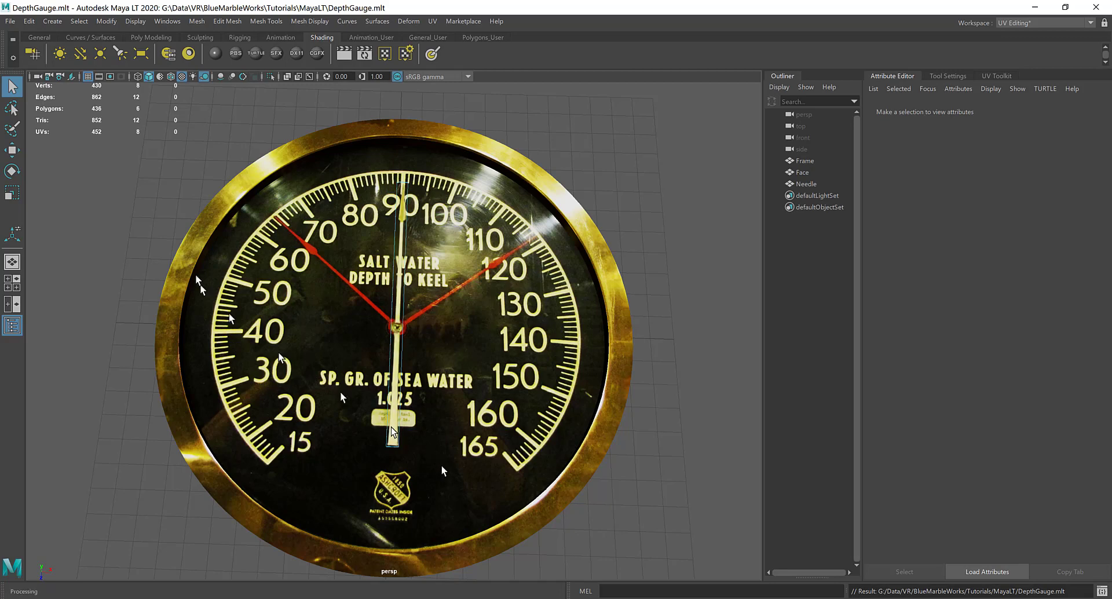
# - Export the entire scene as an FBX file named DepthGauge in the MayaLT folder
pyautogui.click(9, 21)
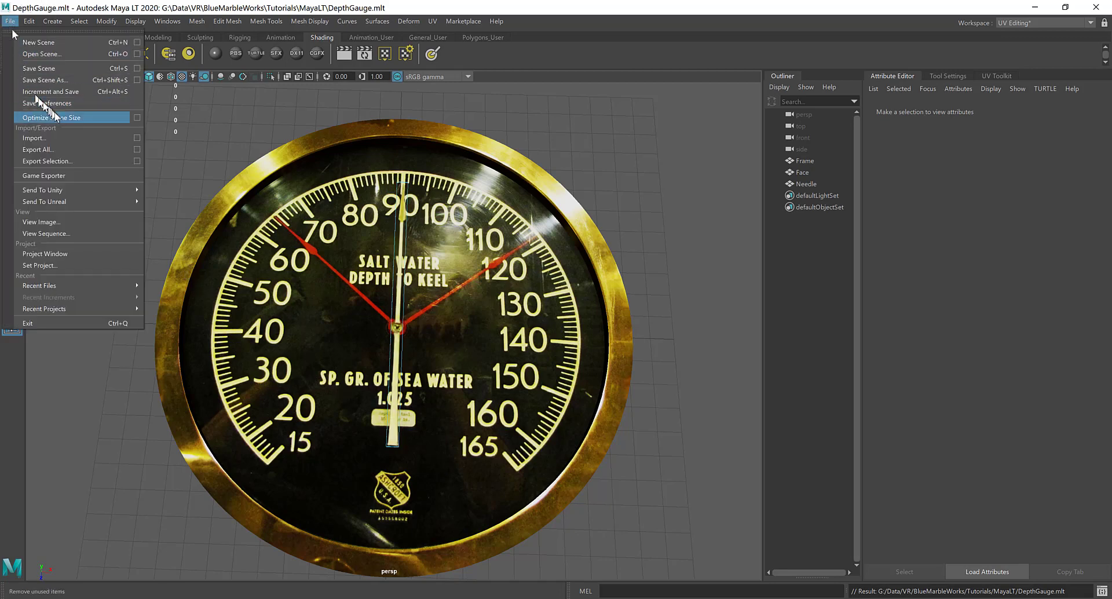
pyautogui.click(80, 149)
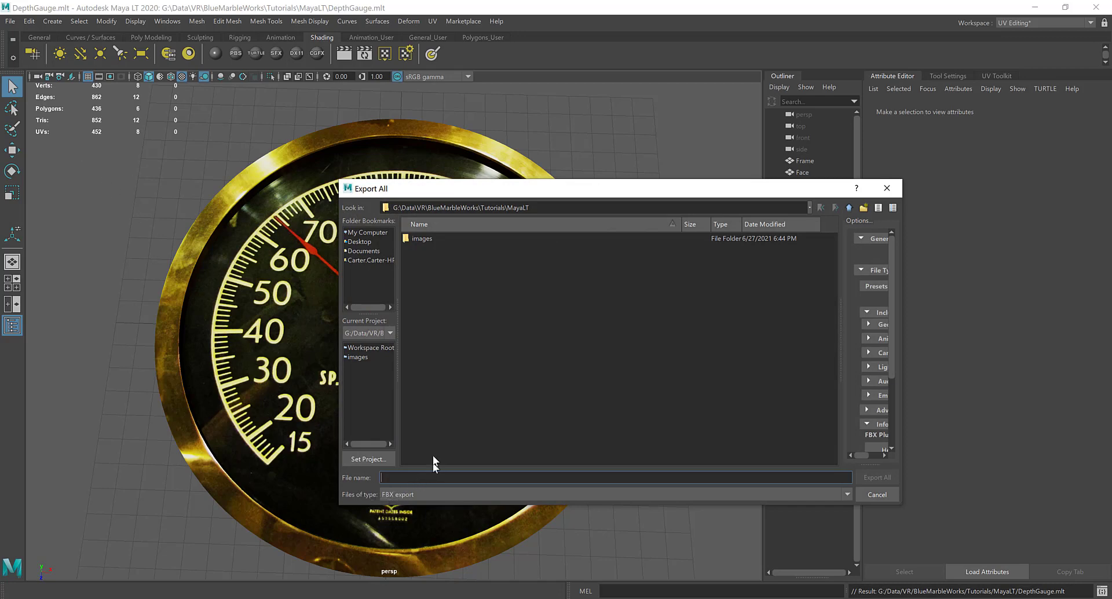
pyautogui.write('Dp')
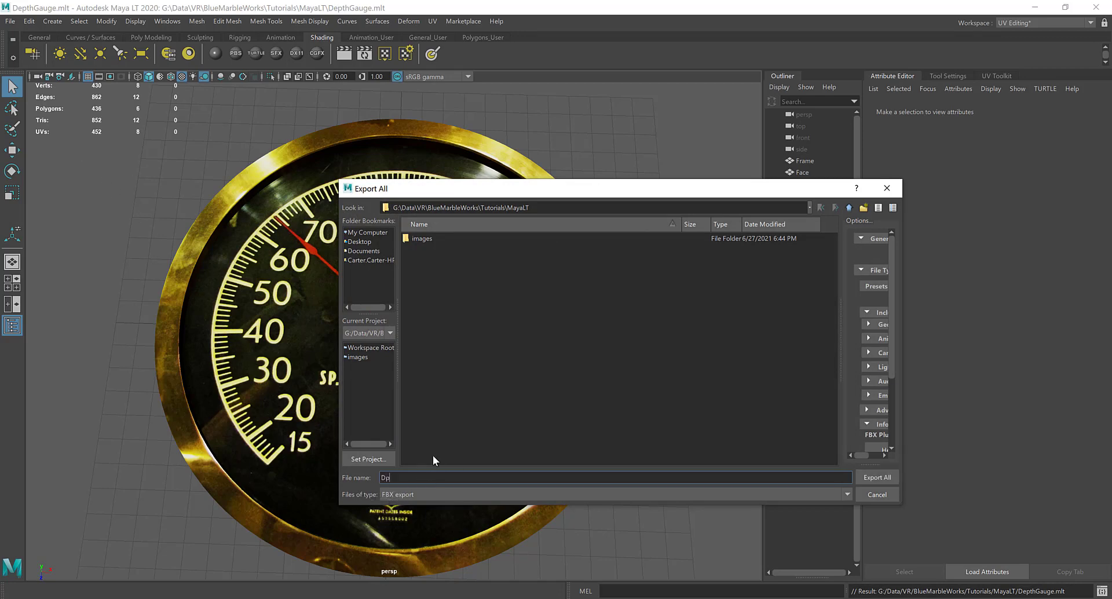
pyautogui.press('BackSpace')
pyautogui.write('epthGauge')
pyautogui.click(882, 475)
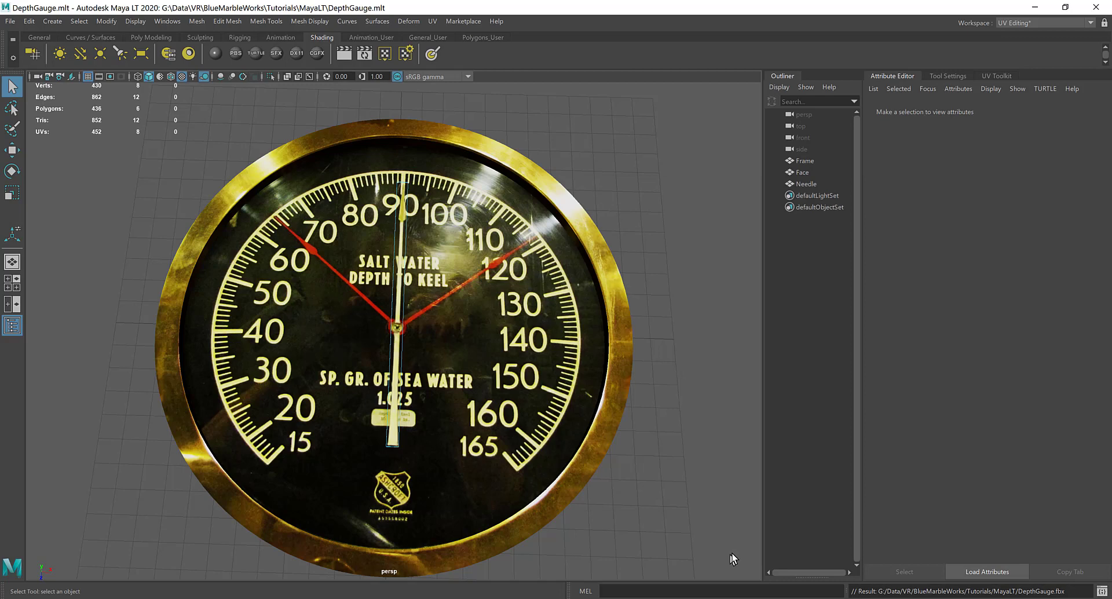
pyautogui.scroll(-1, 731, 553)
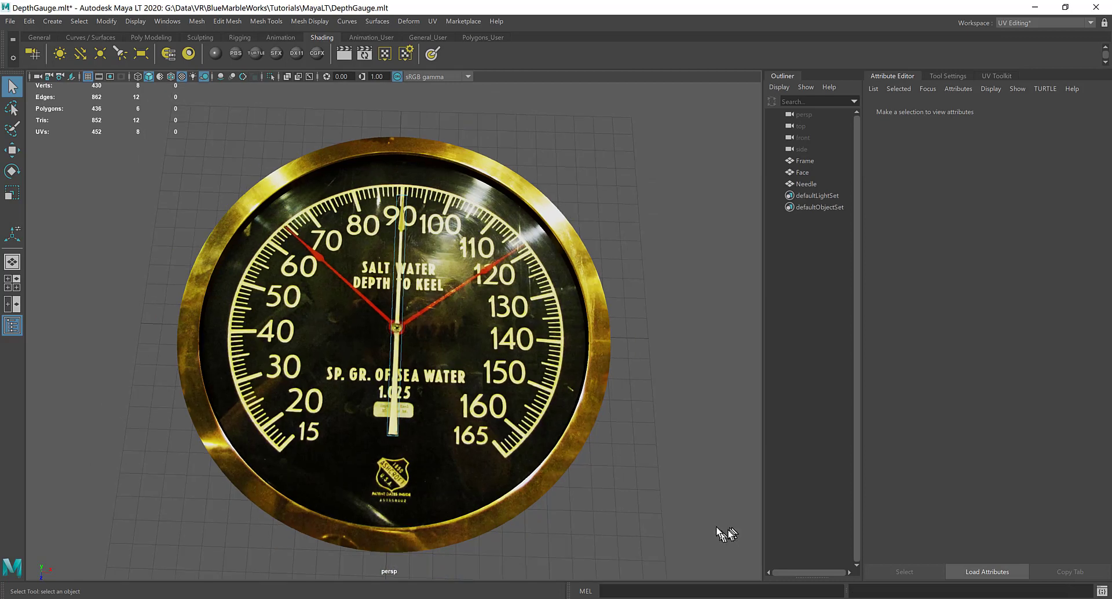
pyautogui.moveTo(711, 517)
pyautogui.keyDown('alt'); pyautogui.mouseDown()
pyautogui.moveTo(717, 484)
pyautogui.moveTo(707, 514)
pyautogui.mouseUp(); pyautogui.keyUp('alt')
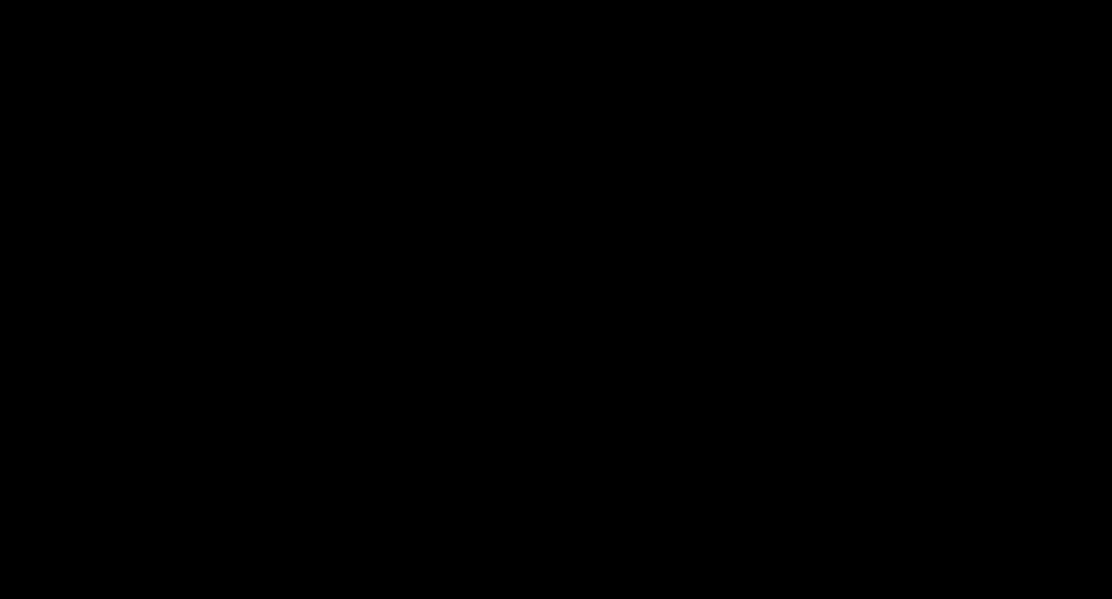